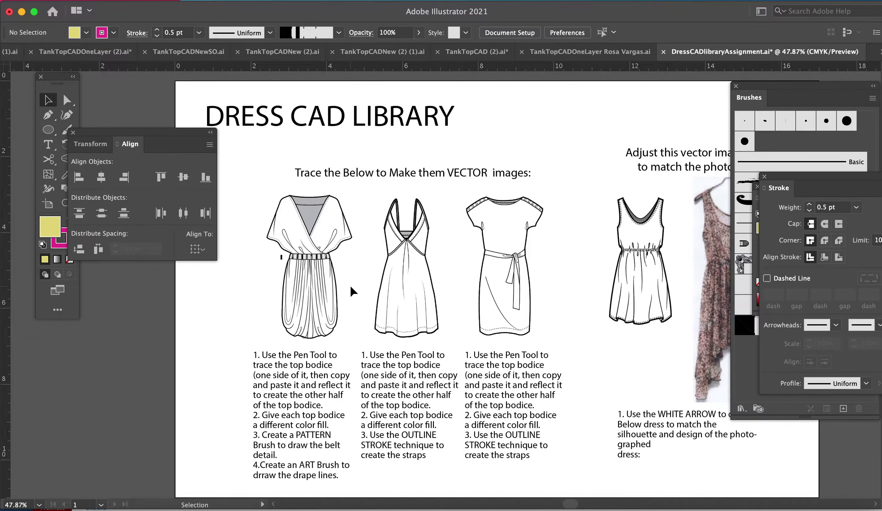
Delete the small stray black mark beside the belt of the first dress.
key(z)
drag(271, 179, 417, 394)
scroll(417, 394, down, 3)
scroll(416, 394, right, 1)
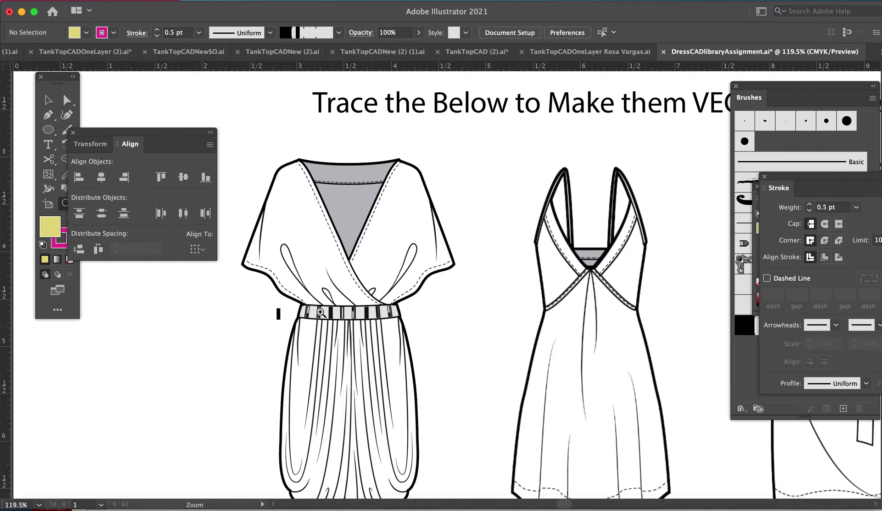
key(v)
click(278, 315)
click(280, 313)
key(Delete)
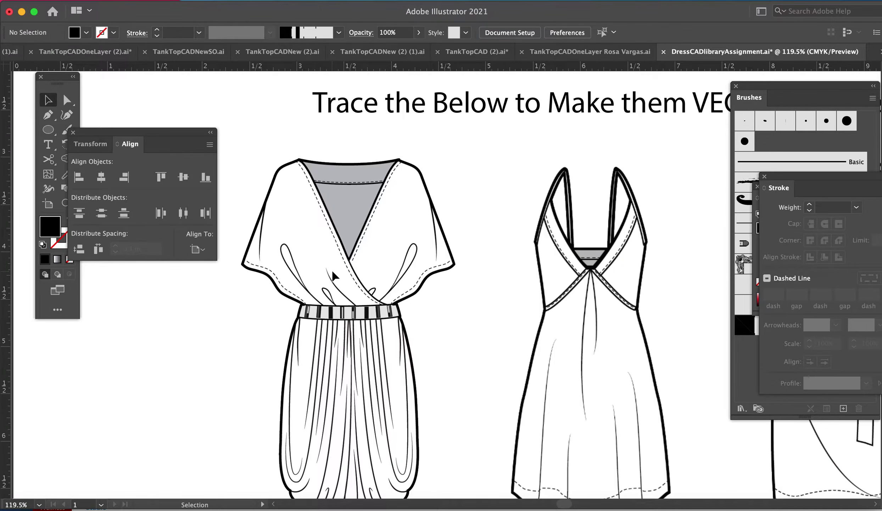
Trace the first dress's bodice with the Pen tool from the neck point along the shoulder, sleeve edge and curved sleeve hem.
key(p)
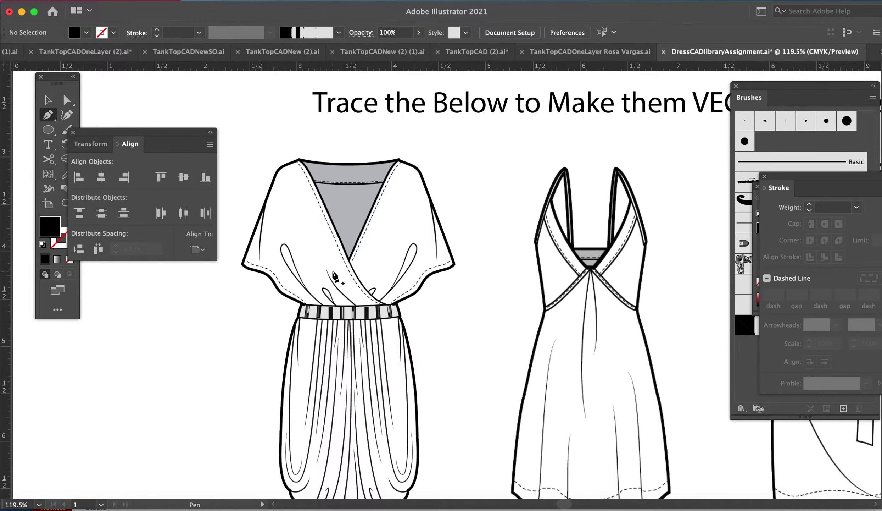
click(298, 161)
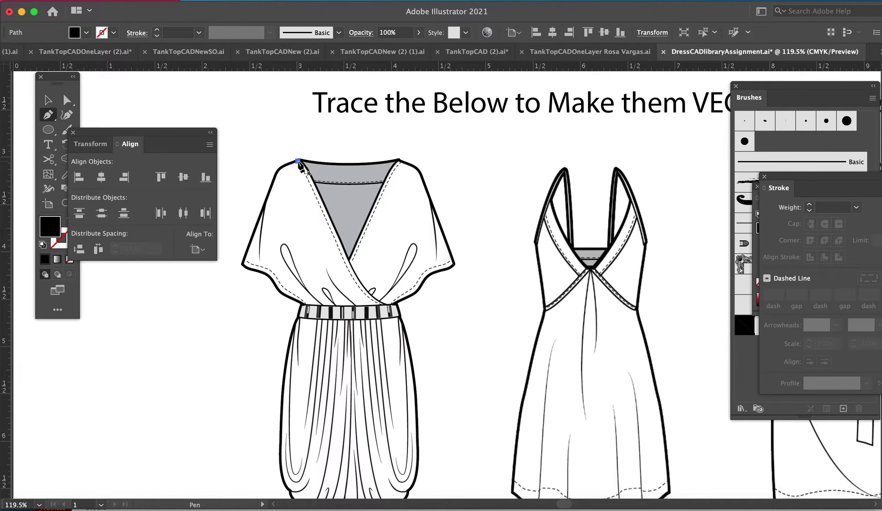
click(279, 168)
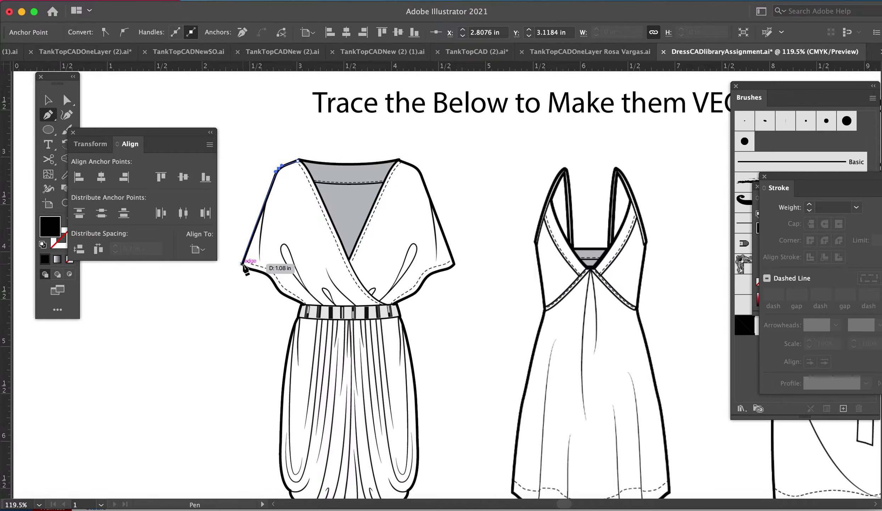
click(242, 264)
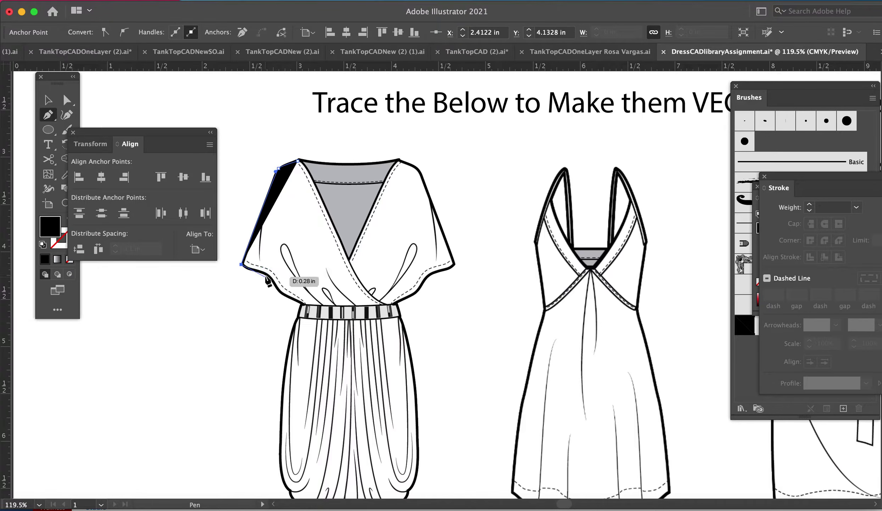
click(251, 270)
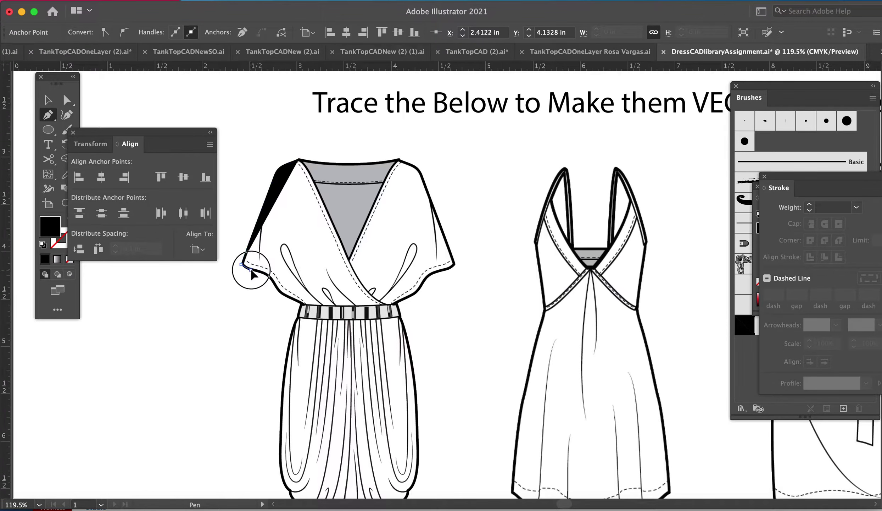
drag(270, 275, 288, 301)
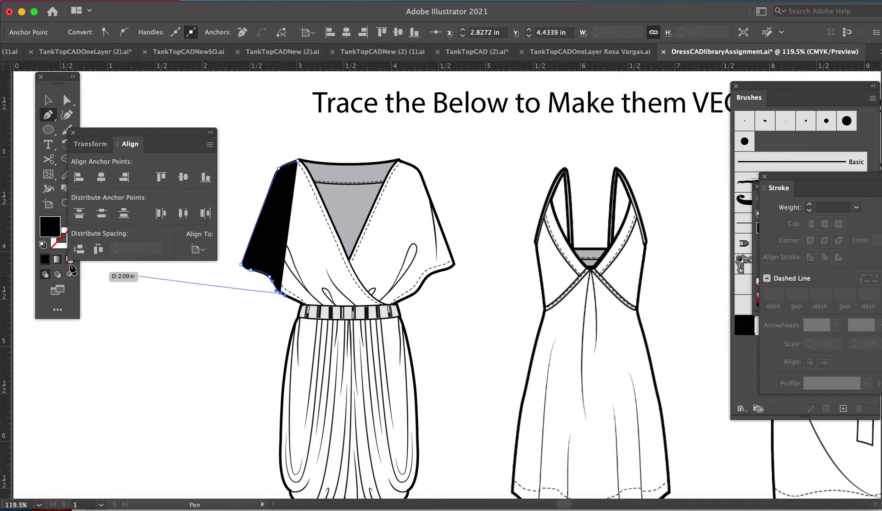
Remove the fill from the bodice path and give it a bright magenta stroke.
click(54, 249)
click(69, 262)
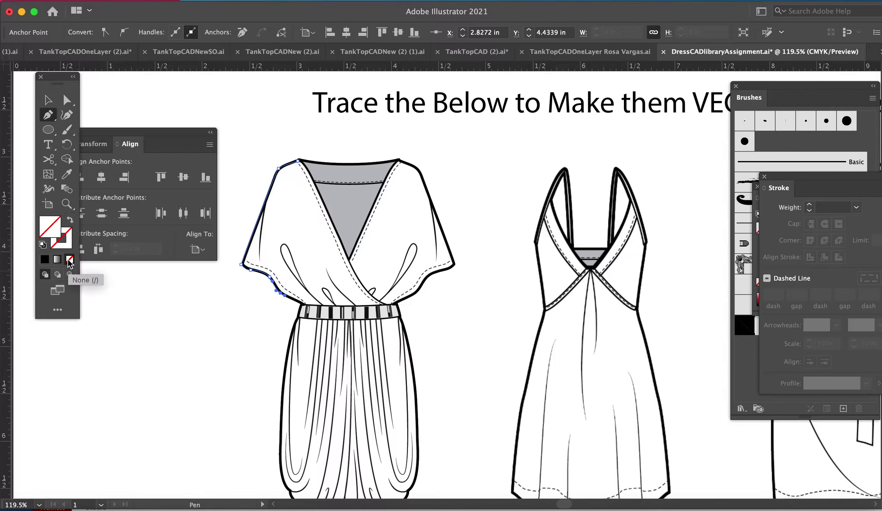
double_click(65, 247)
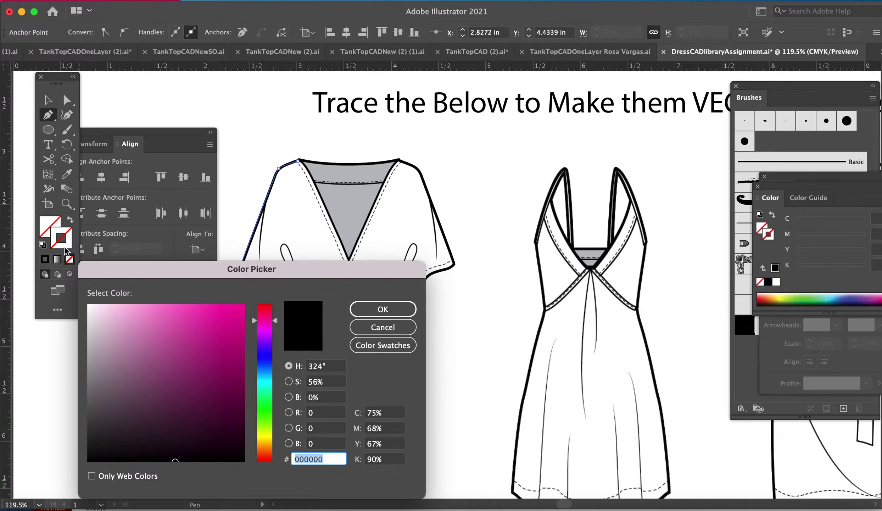
click(235, 308)
click(363, 308)
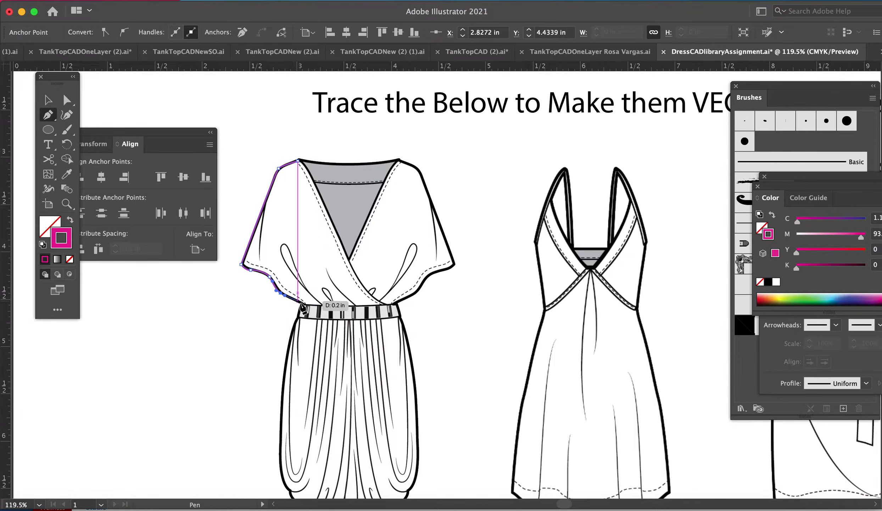
Continue the bodice outline along the waist and up the wrap neckline, closing the path at the neck point.
click(303, 305)
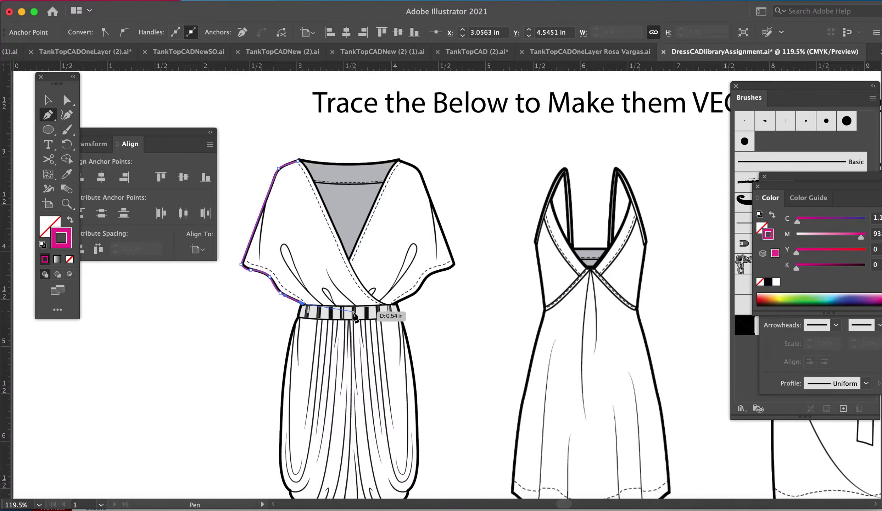
mouse_move(353, 311)
mouse_down()
mouse_move(388, 310)
mouse_move(361, 283)
mouse_up()
click(358, 279)
key(super+z)
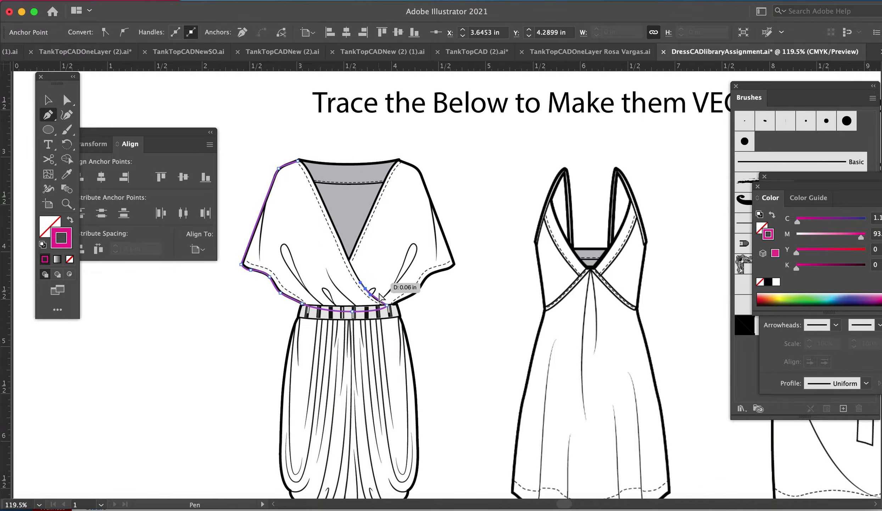
key(super+z)
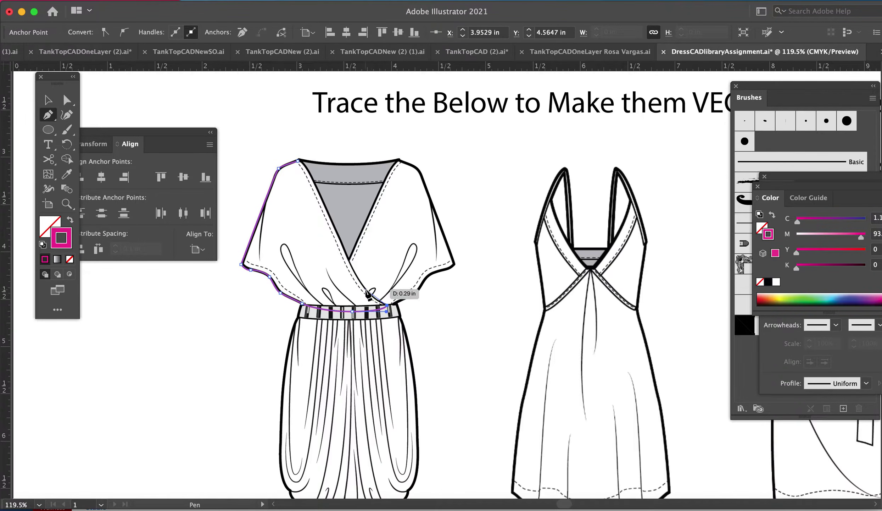
drag(366, 289, 355, 275)
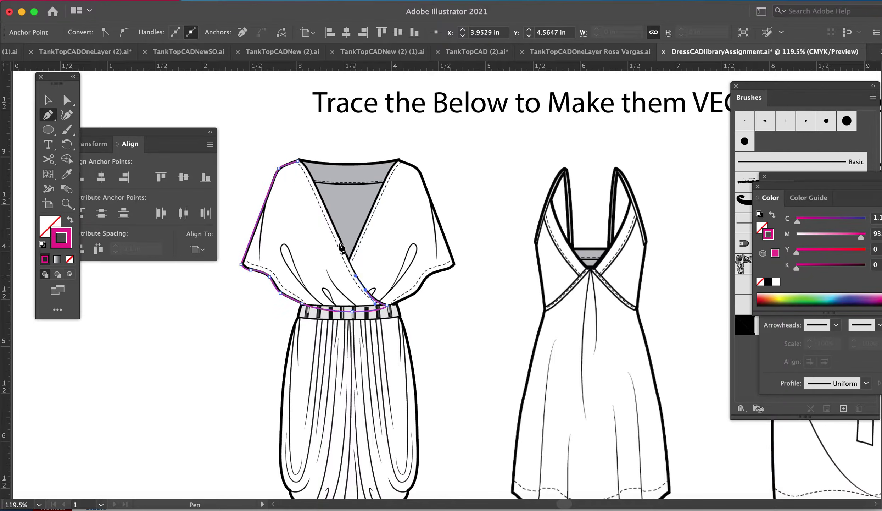
click(297, 162)
key(super+z)
drag(298, 162, 286, 164)
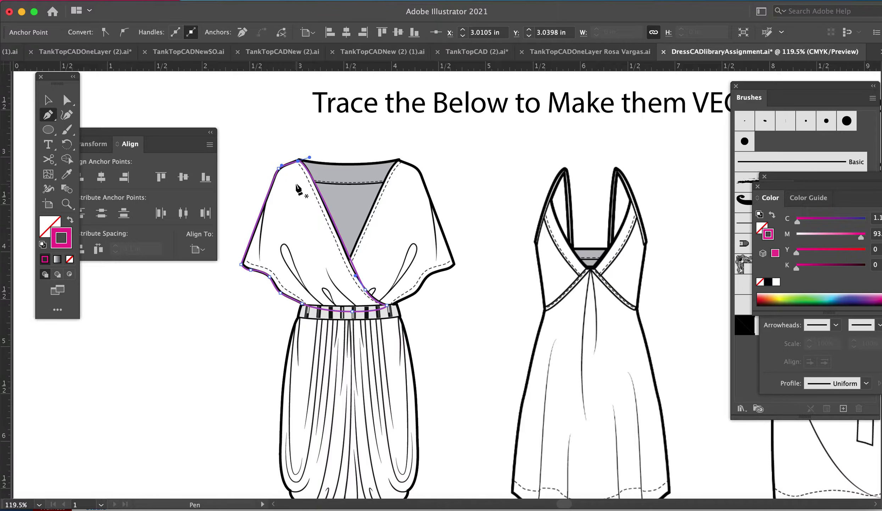
Adjust the curve handle on the lower wrap neckline so the outline follows the sketch, and deselect the path.
key(z)
click(308, 191)
click(425, 293)
key(a)
click(378, 309)
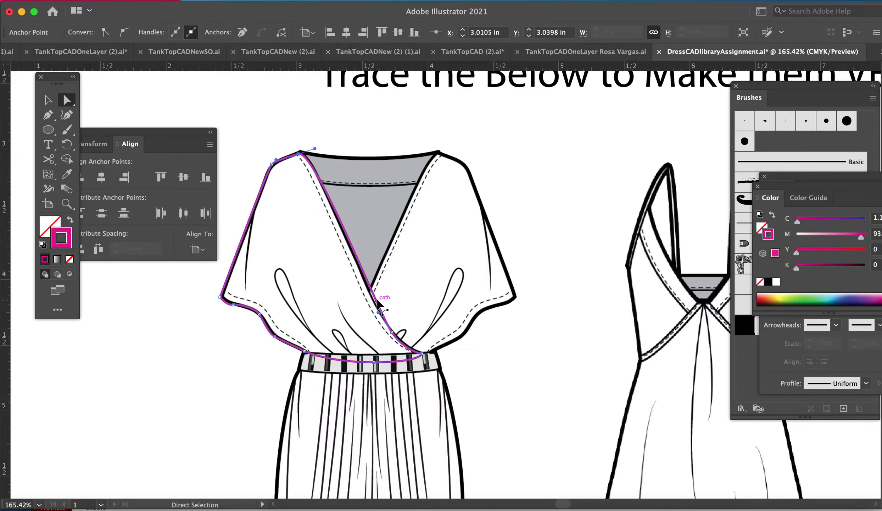
click(392, 303)
click(377, 302)
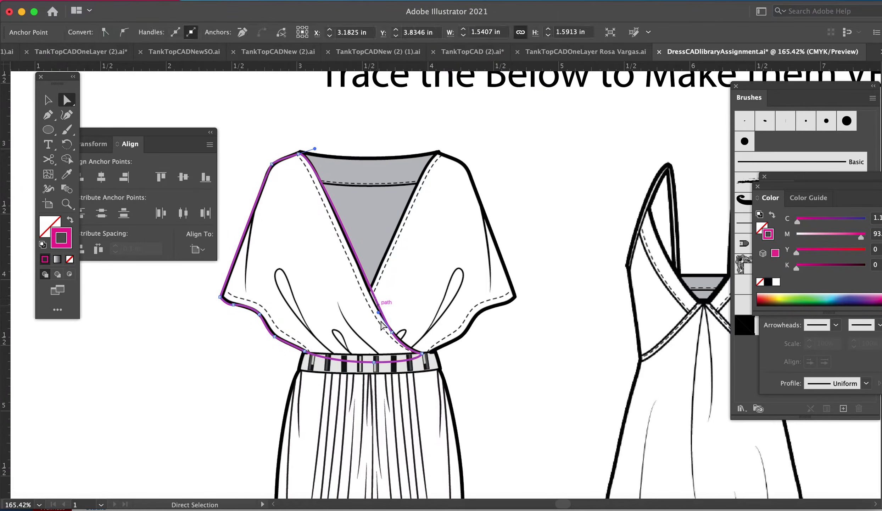
drag(379, 311, 360, 289)
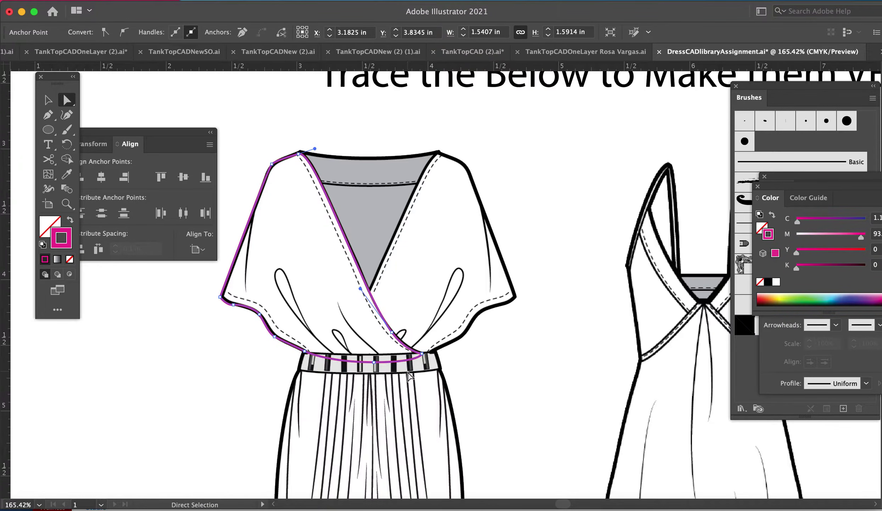
click(250, 372)
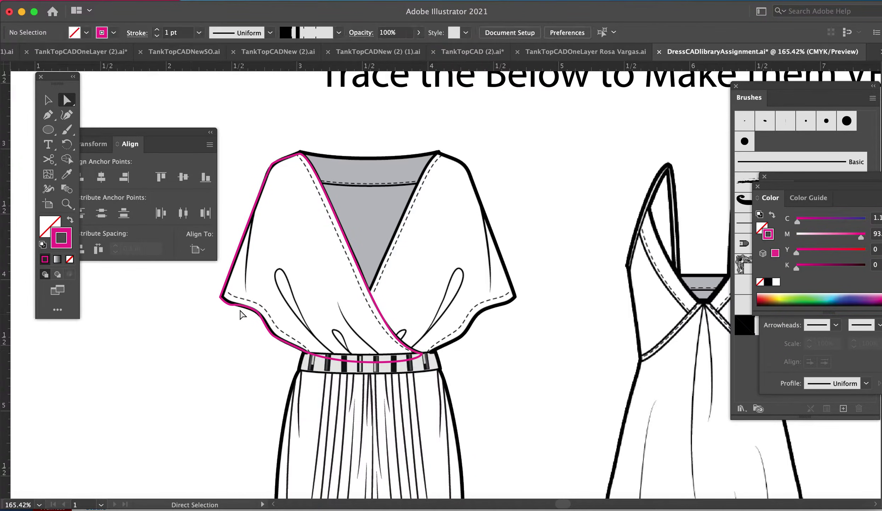
Copy the sleeve hem segments of the bodice outline, paste them in front, and nudge the copy up and right onto the stitch line.
click(235, 307)
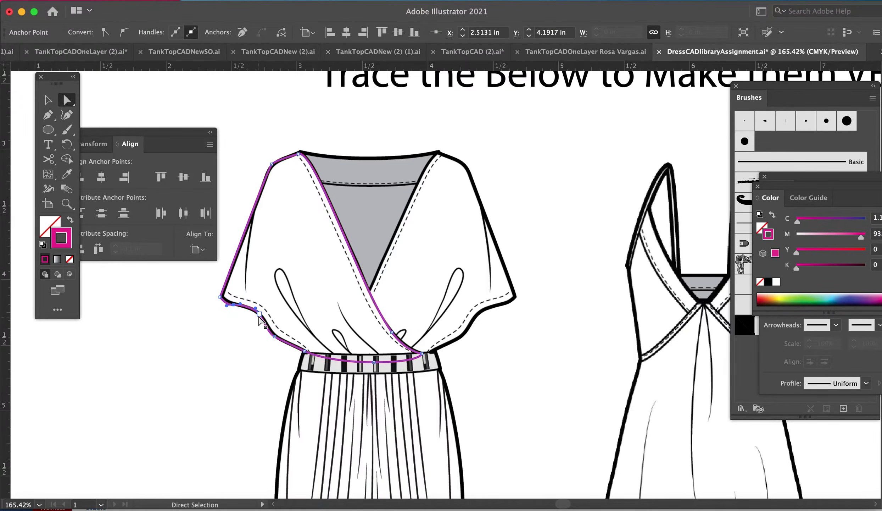
shift+click(273, 335)
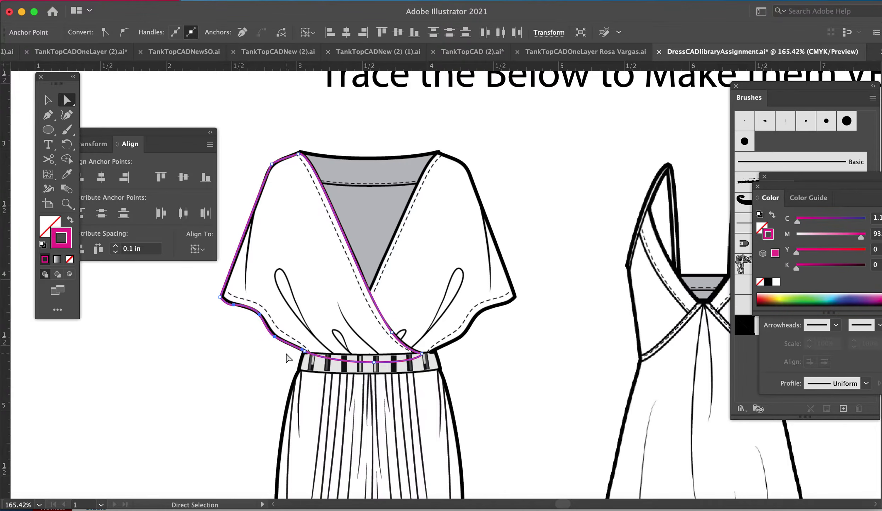
key(super+c)
key(super+f)
key(Up)
key(Up)
key(Up)
key(Right)
key(Right)
key(Right)
key(Down)
key(Right)
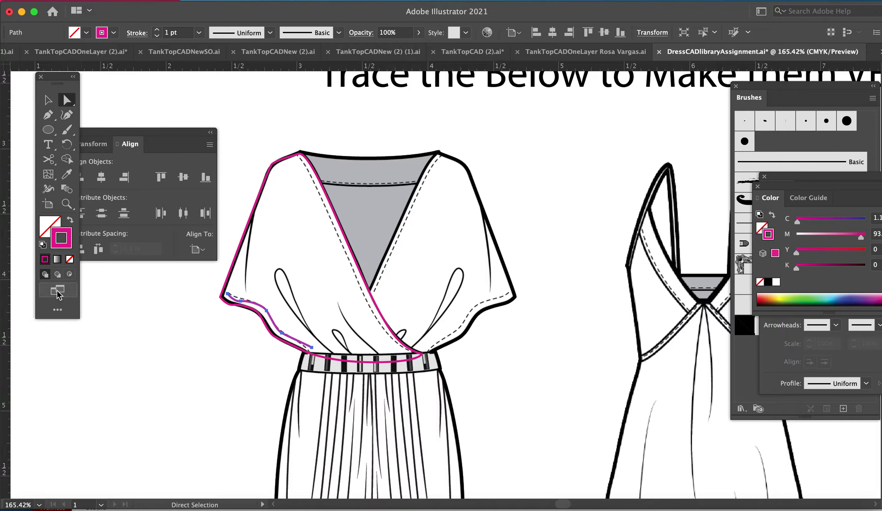
Make the copied hem line dashed with a 3 pt dash, 2 pt gap and round caps.
click(802, 332)
click(775, 279)
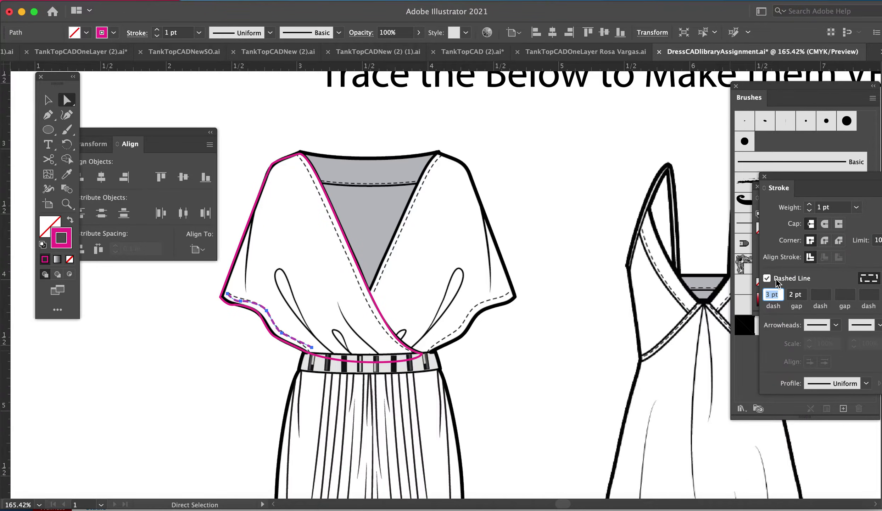
click(824, 223)
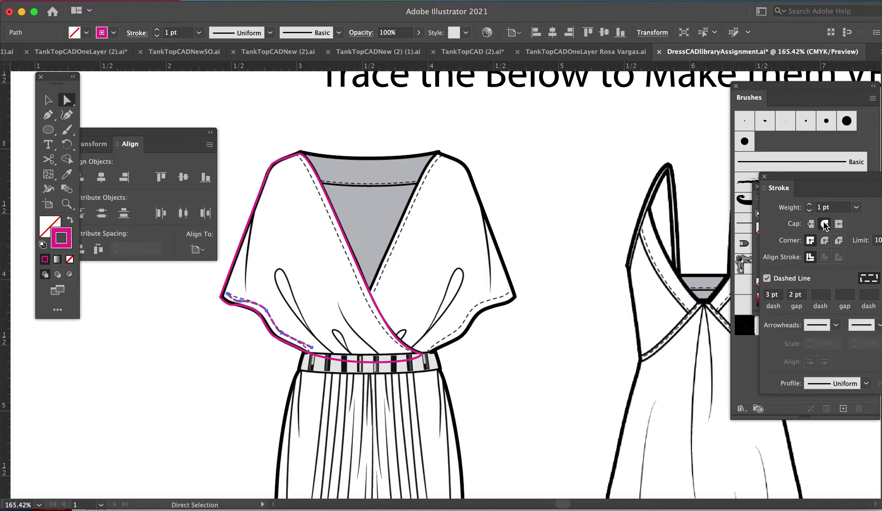
click(227, 355)
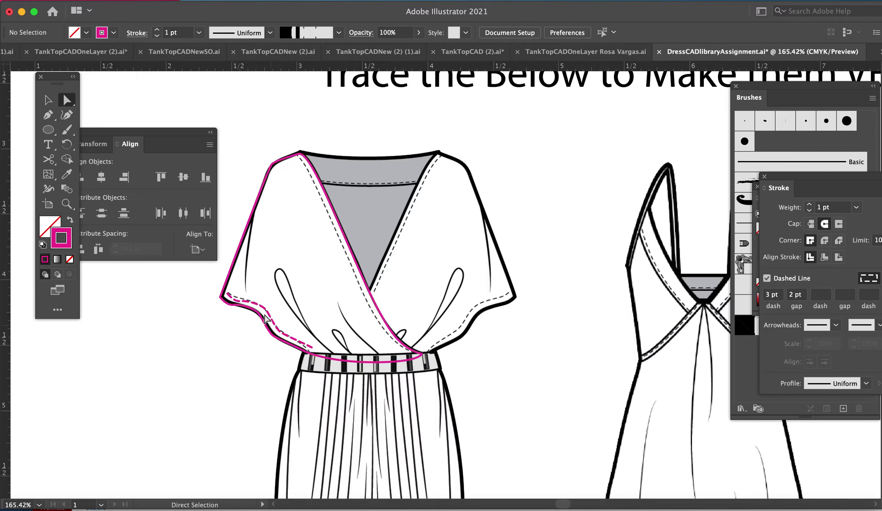
Reshape the dashed hem stitching and the outline curve near the sleeve tip to follow the sketch.
key(z)
click(231, 278)
click(388, 411)
key(a)
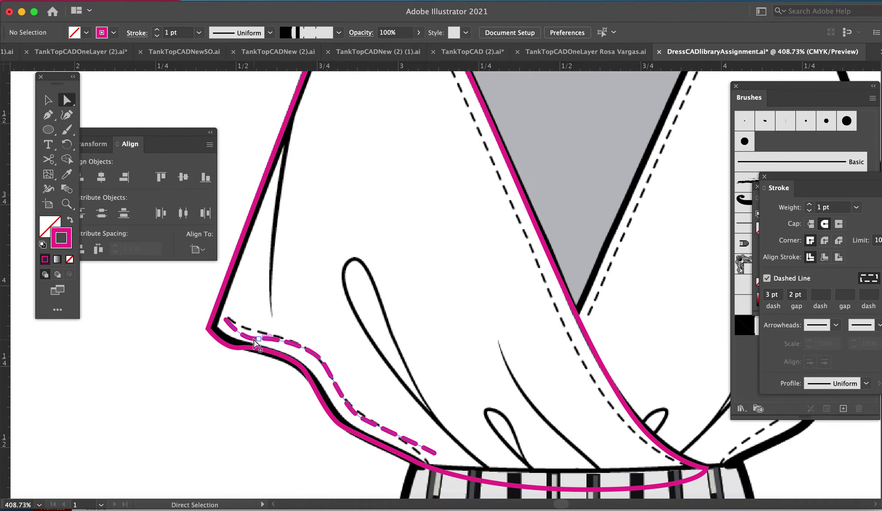
click(258, 340)
drag(258, 340, 259, 331)
click(233, 349)
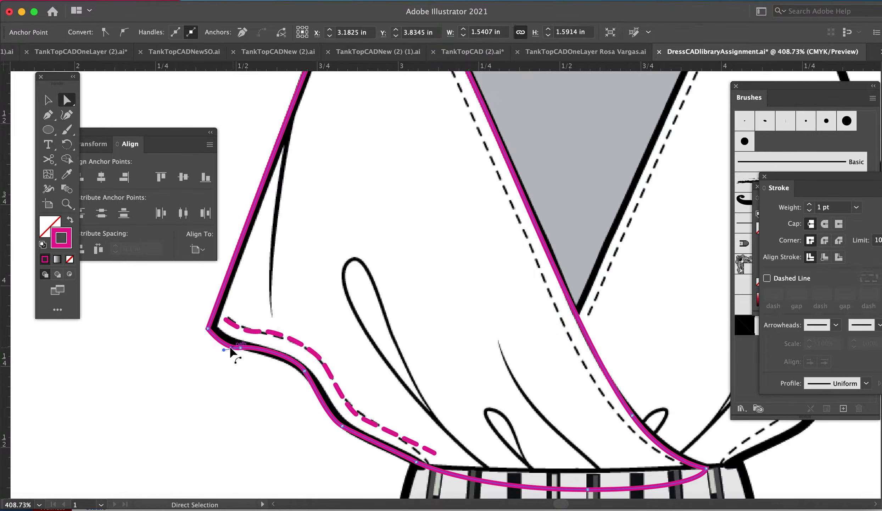
drag(224, 349, 221, 341)
click(277, 379)
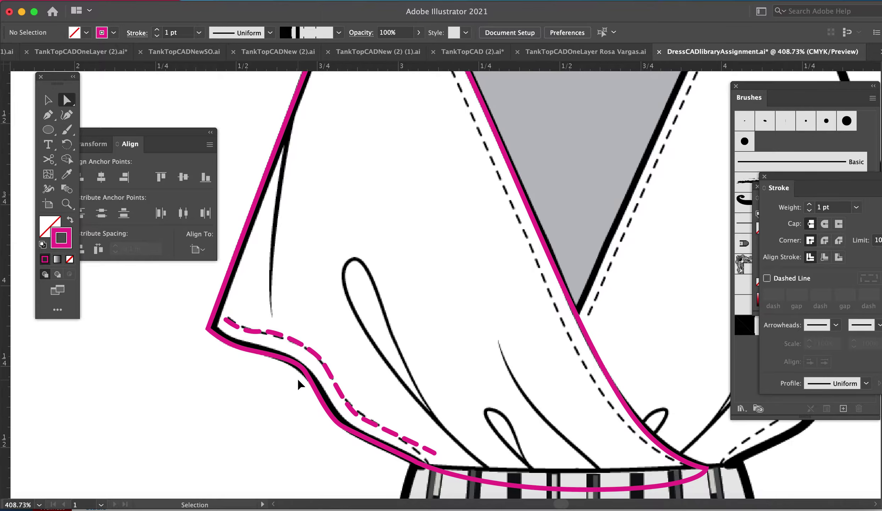
Duplicate the wrap neckline segments of the bodice outline and shift the copy left onto the sketched stitch line.
key(super+minus)
key(super+minus)
key(super+minus)
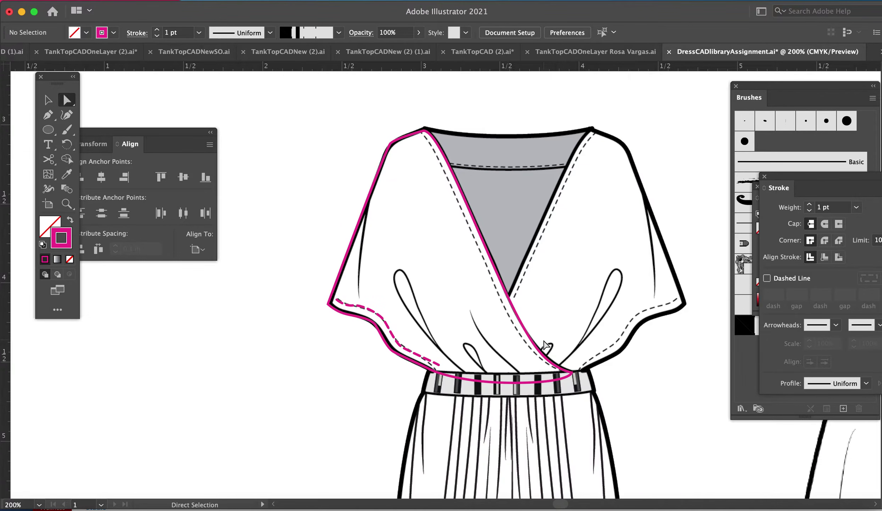
key(p)
key(a)
click(510, 304)
drag(510, 304, 549, 360)
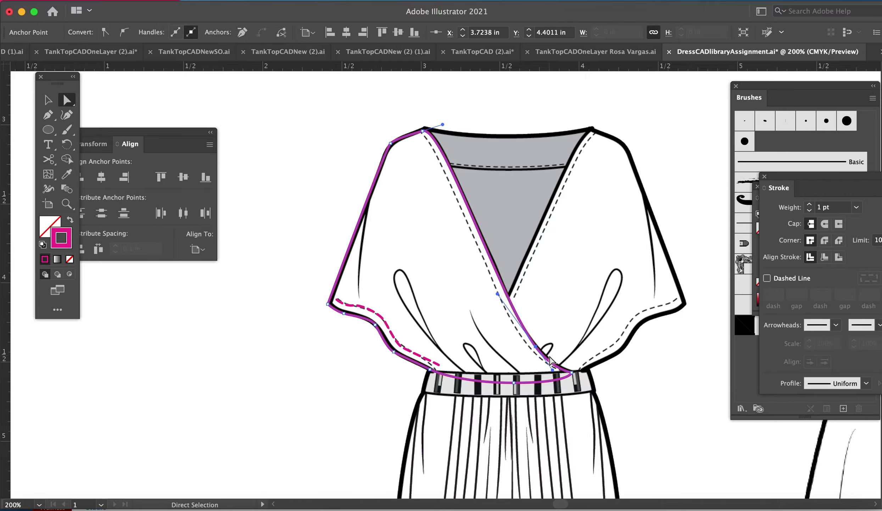
key(v)
key(a)
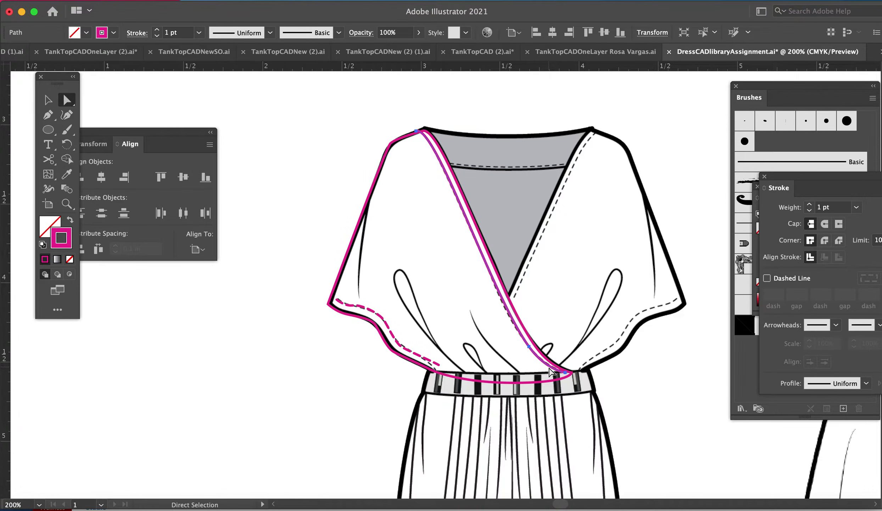
Apply the sleeve hem's dashed stroke to the copied neckline line with the Eyedropper tool.
key(i)
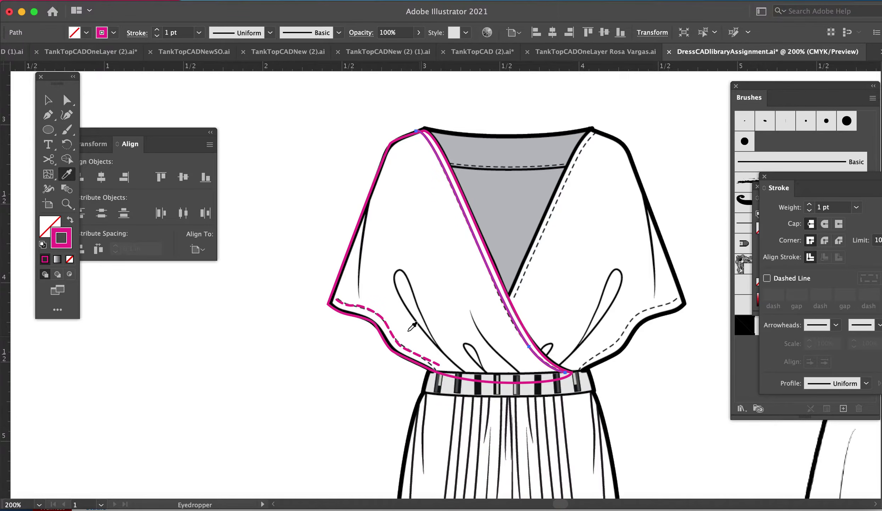
click(370, 307)
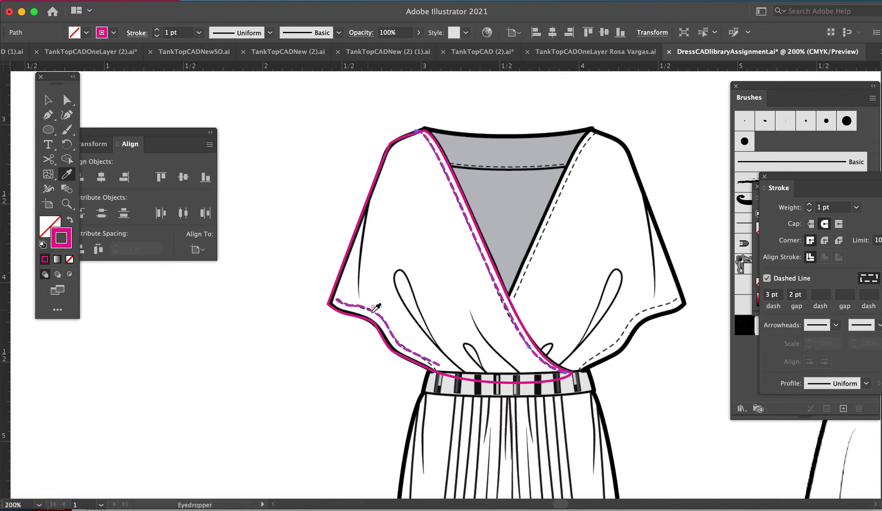
key(a)
key(z)
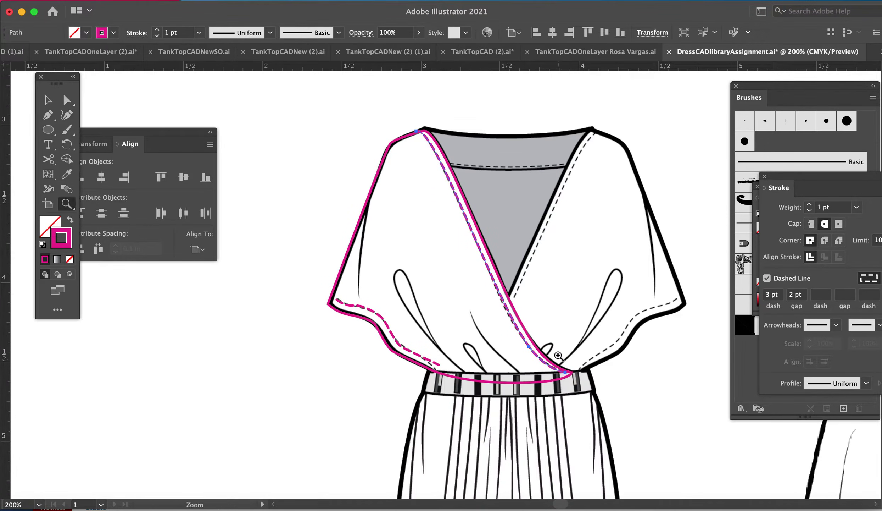
Extend the lower end of the dashed neckline stitching to the bottom edge of the bodice outline.
drag(555, 352, 713, 496)
key(a)
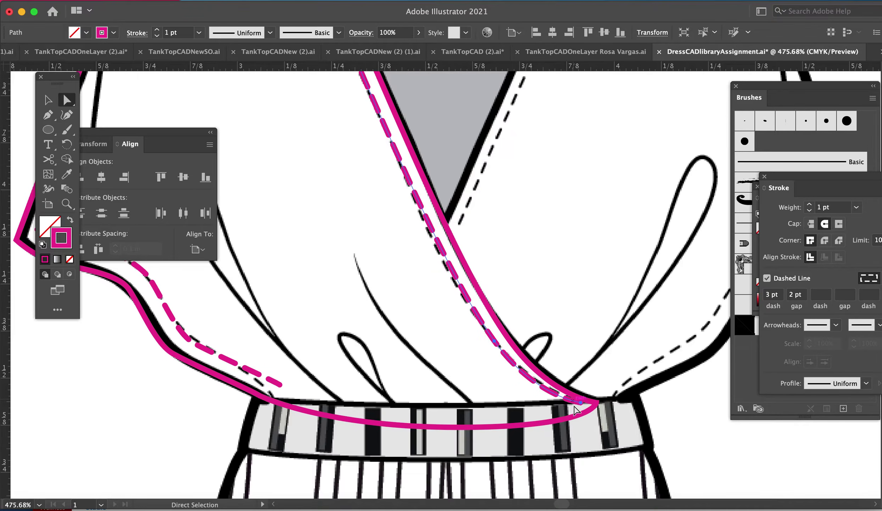
click(574, 408)
click(578, 400)
drag(582, 402, 585, 411)
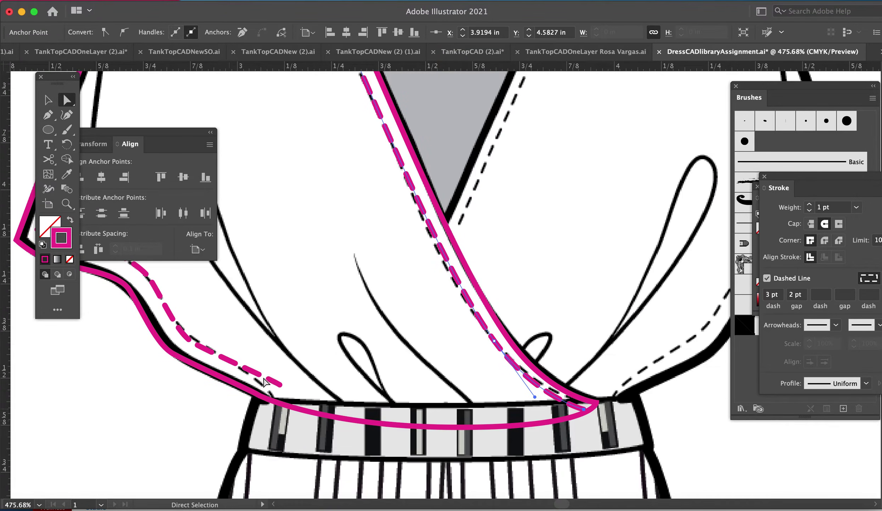
Trace the fold line that runs down from the sleeve's outer edge as a curved open path with the Pen tool.
key(super+minus)
key(super+minus)
key(super+minus)
drag(413, 403, 497, 480)
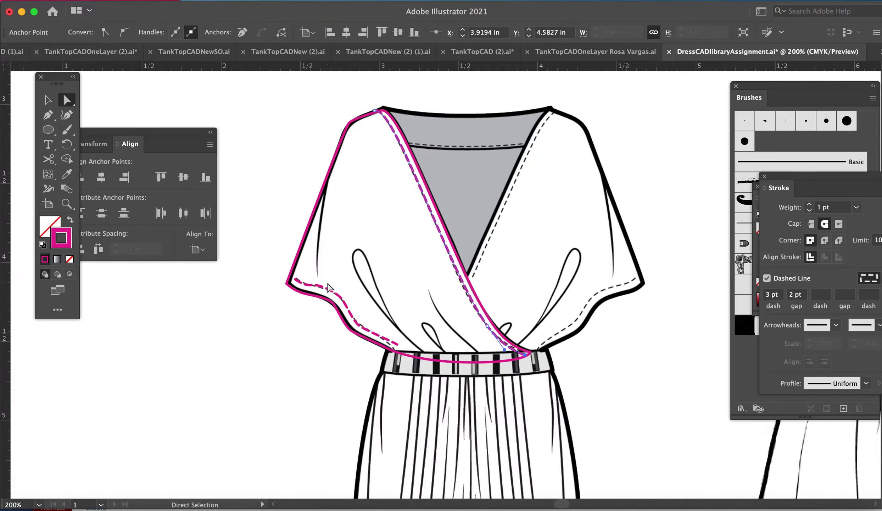
click(737, 370)
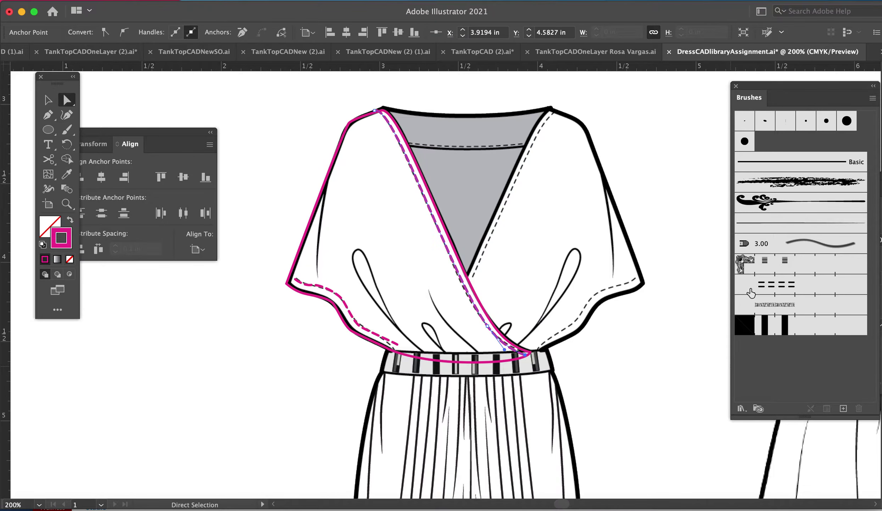
key(p)
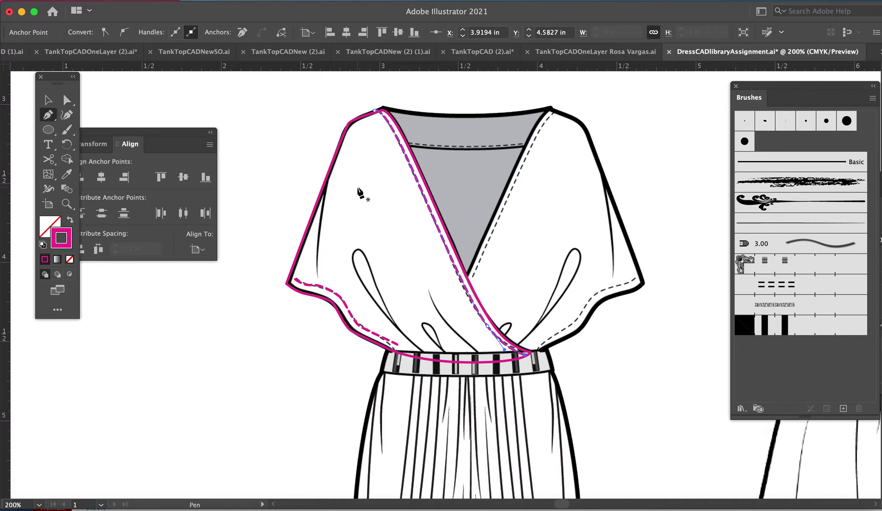
click(327, 174)
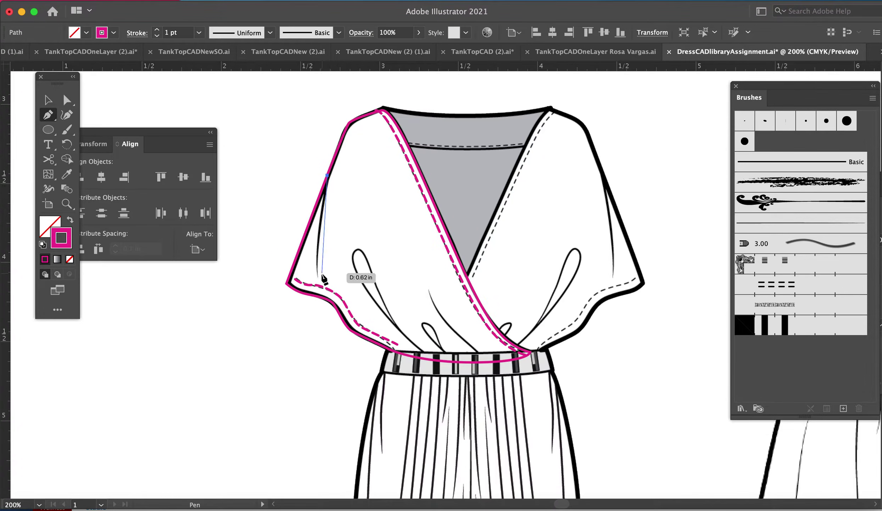
drag(317, 276, 318, 307)
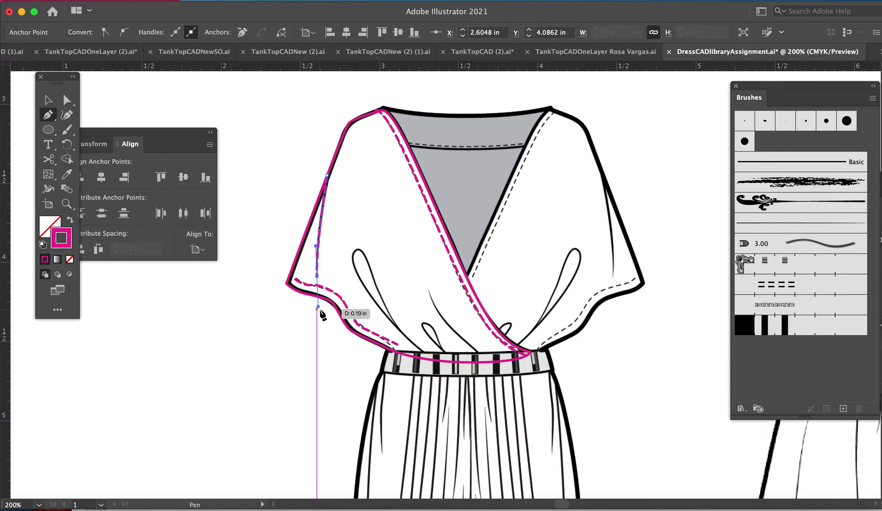
key(Escape)
Trace the large gather loop above the waistband and adjust its curve handles and side anchor to match the sketch.
click(423, 354)
drag(357, 250, 386, 234)
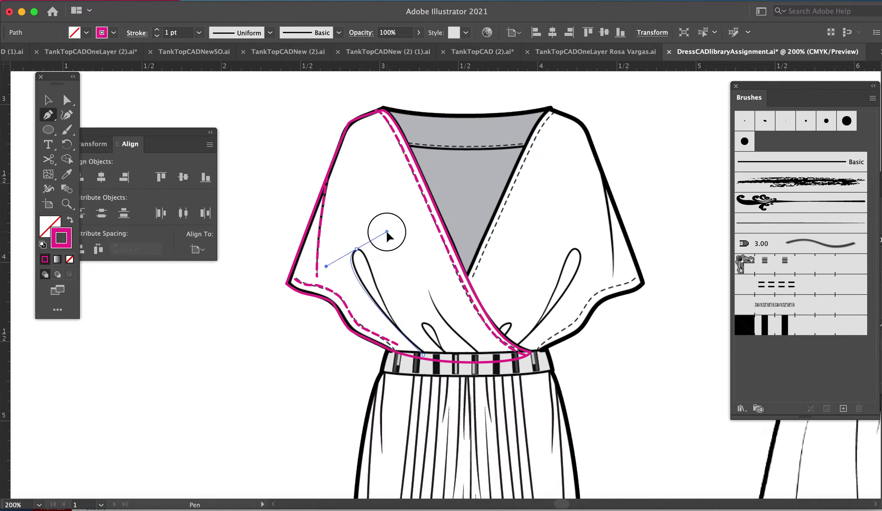
click(390, 314)
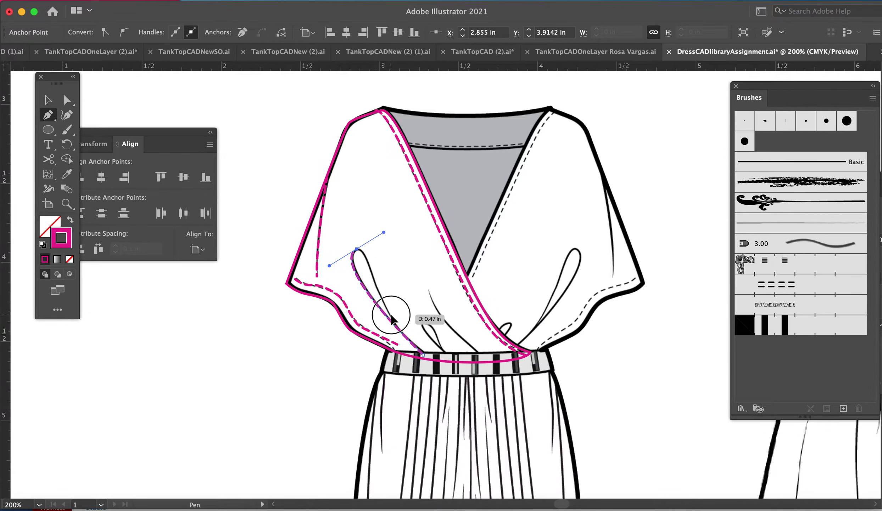
click(431, 366)
mouse_move(431, 367)
mouse_down()
mouse_move(418, 344)
mouse_move(418, 357)
mouse_up()
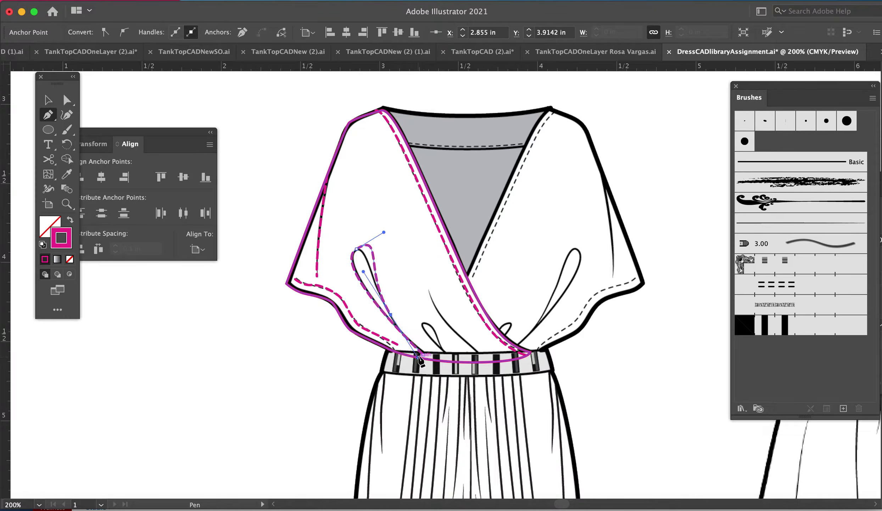
key(a)
drag(384, 233, 369, 244)
mouse_move(390, 315)
mouse_down()
mouse_move(408, 326)
mouse_move(400, 329)
mouse_up()
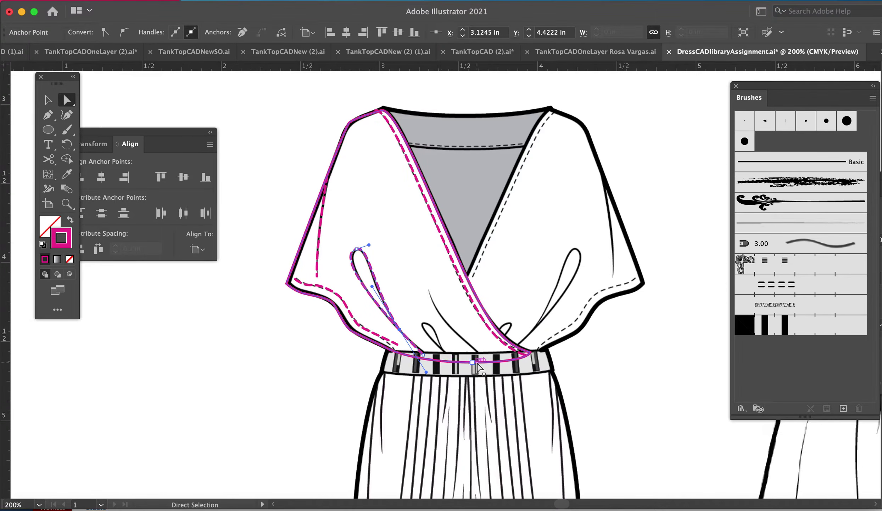
Trace the small gather loop above the waistband and refine its anchors and handles to follow the sketched curve.
key(p)
drag(445, 354, 437, 332)
click(441, 344)
click(445, 354)
click(389, 291)
scroll(389, 291, up, 5)
key(a)
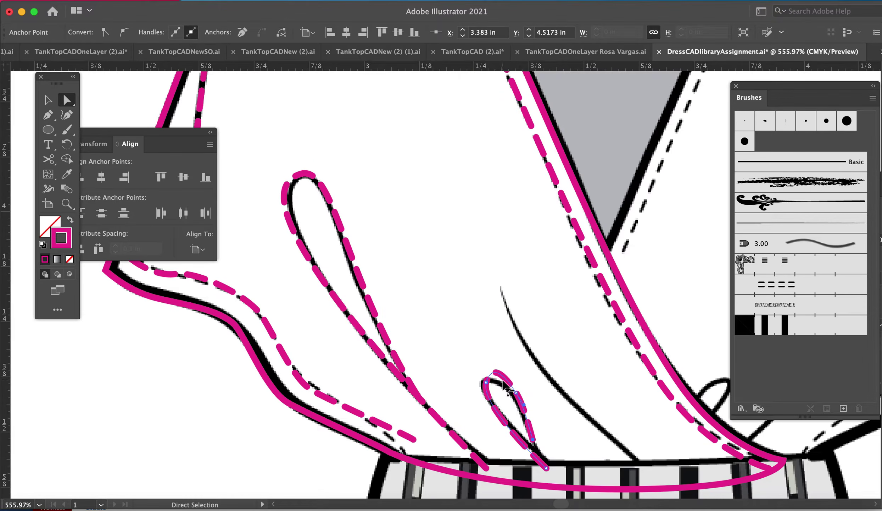
click(503, 380)
click(489, 380)
drag(493, 359, 486, 372)
drag(536, 445, 541, 459)
Trace the single curved fold line between the small gather loop and the neckline stitching, starting from the waistband.
key(space)
drag(564, 392, 385, 354)
key(p)
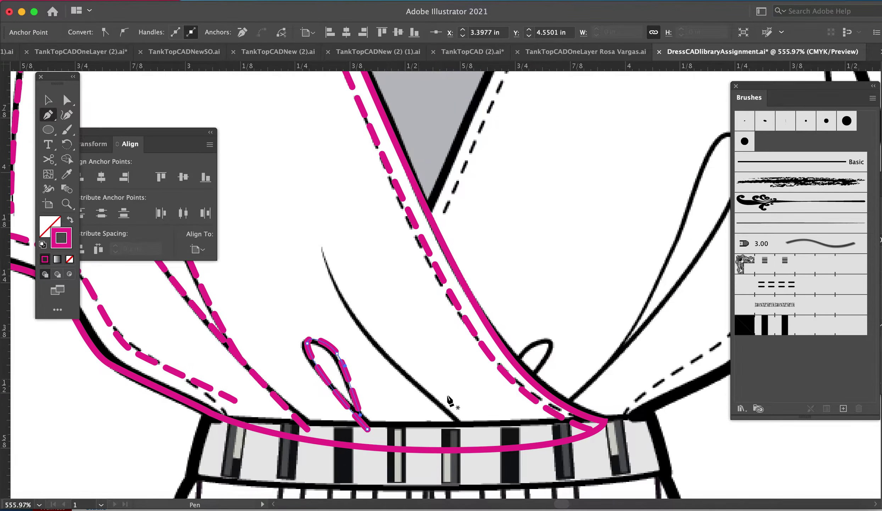
click(457, 420)
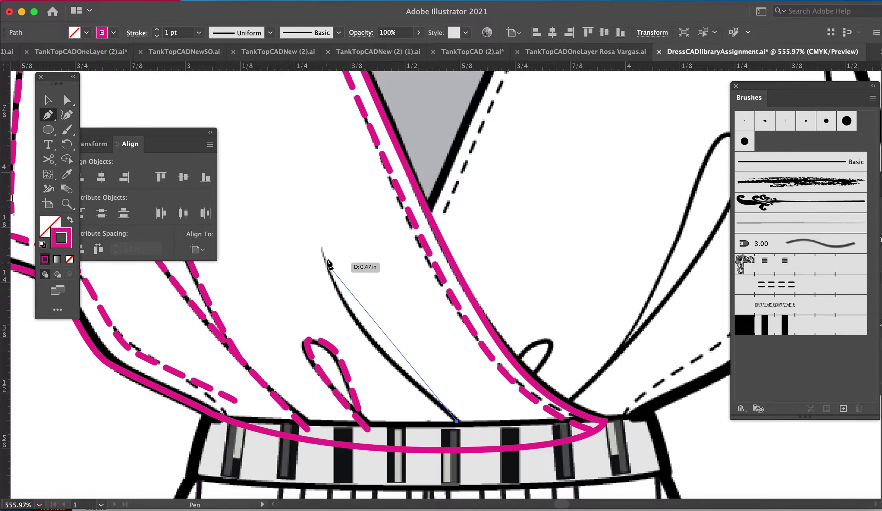
drag(321, 247, 307, 168)
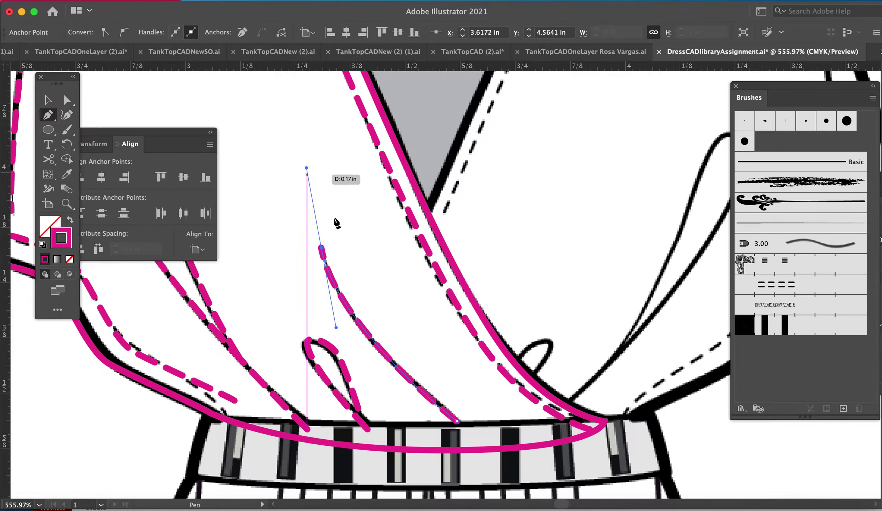
Remove the dashes from the three gather paths and the sleeve fold line so their strokes are solid.
key(super+minus)
key(super+minus)
key(super+minus)
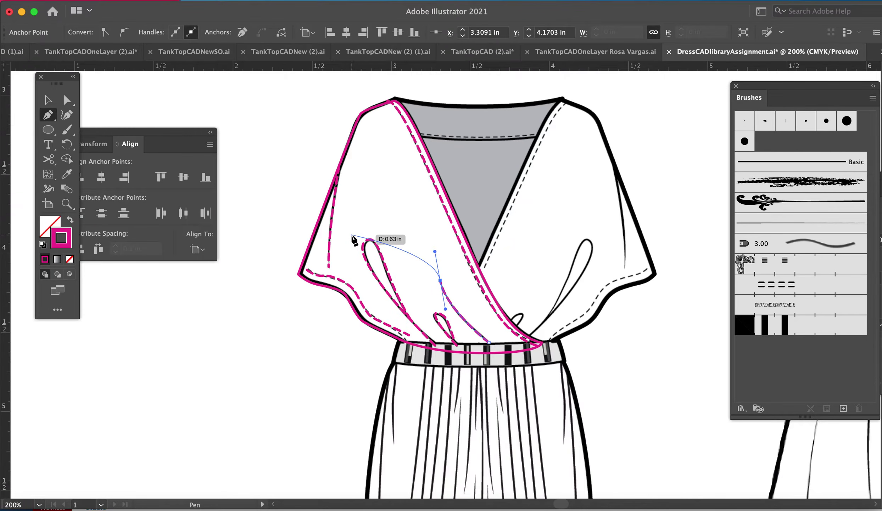
key(v)
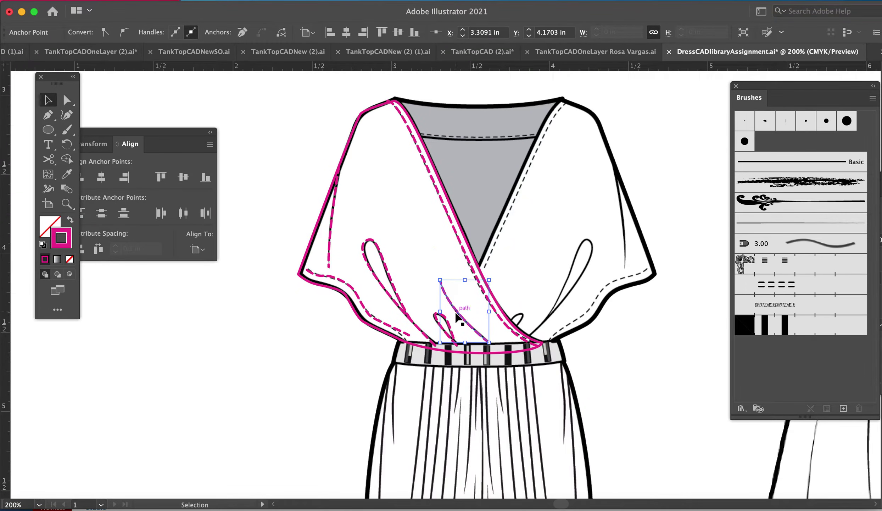
shift+click(448, 326)
shift+click(391, 269)
shift+click(333, 217)
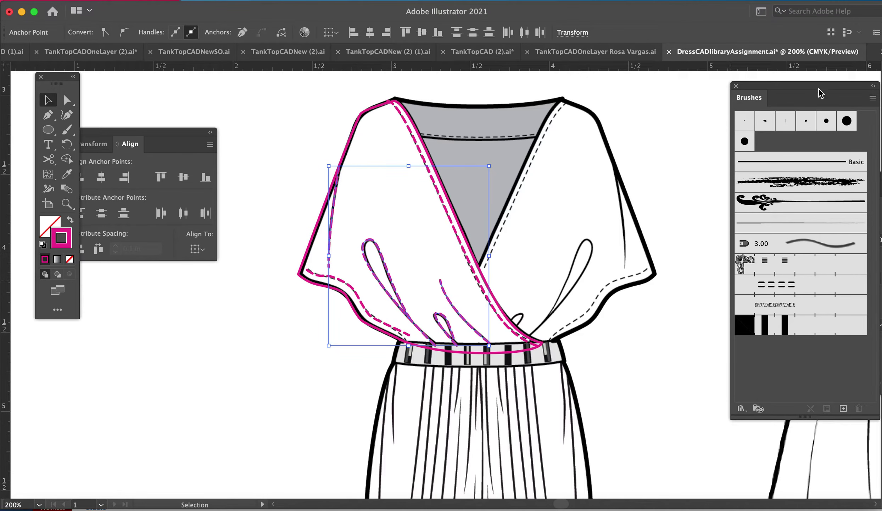
mouse_move(816, 89)
mouse_down()
mouse_move(616, 96)
mouse_move(655, 132)
mouse_up()
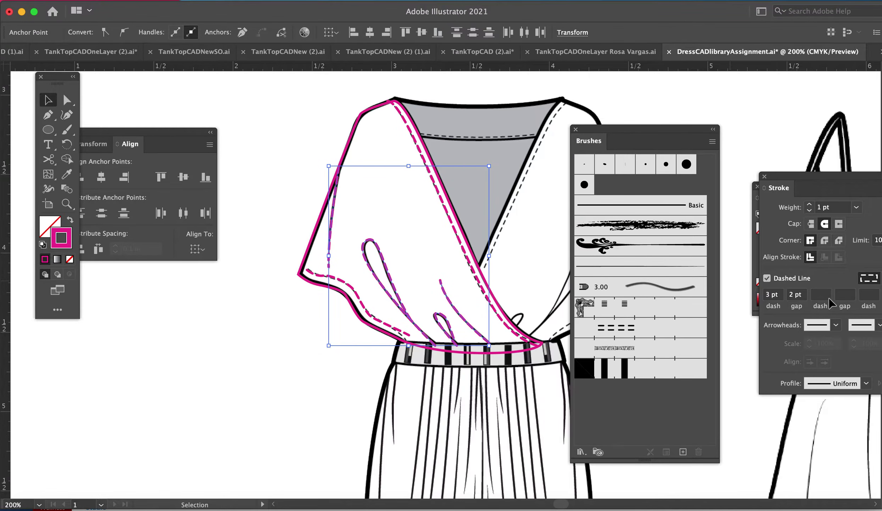
click(792, 277)
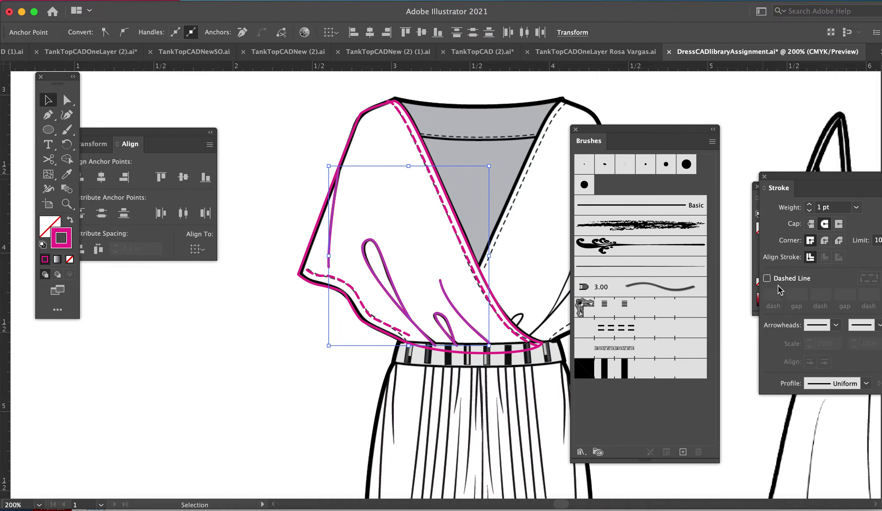
Apply the tapered Art Brush 32 to the selected fold lines, set its colorization to Tints and update the existing strokes.
click(642, 266)
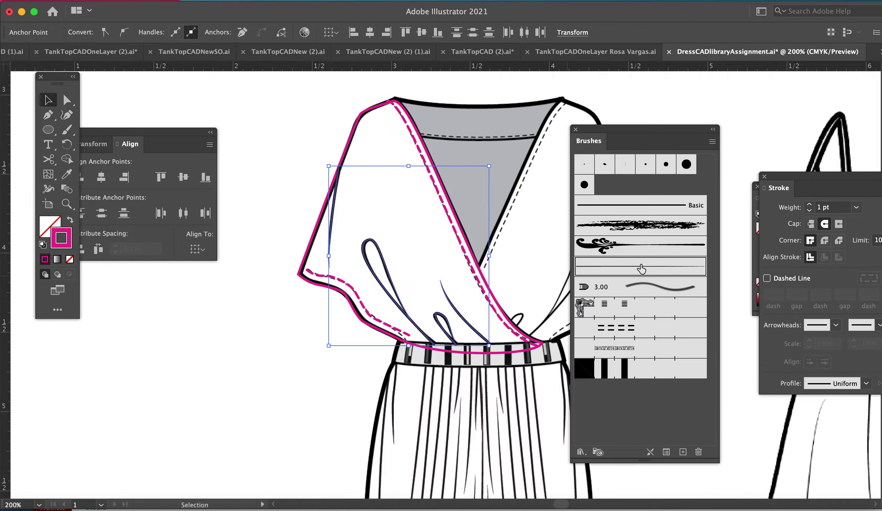
double_click(641, 267)
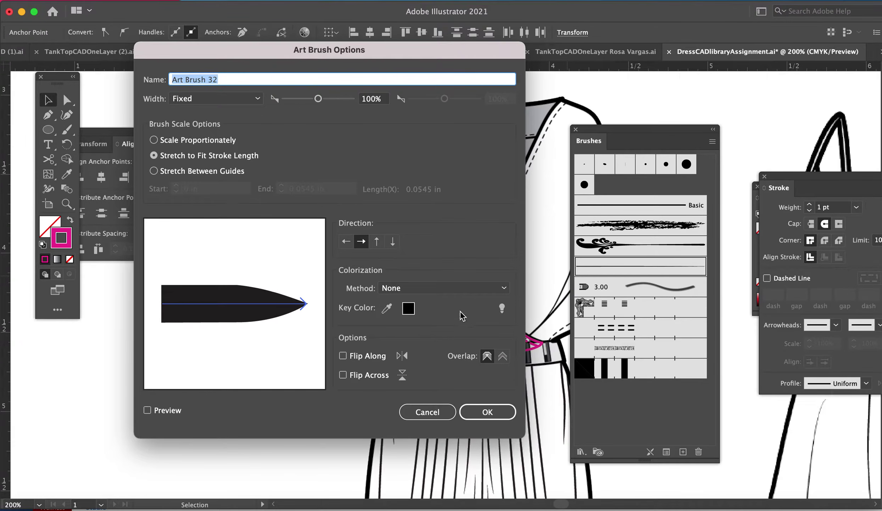
click(434, 291)
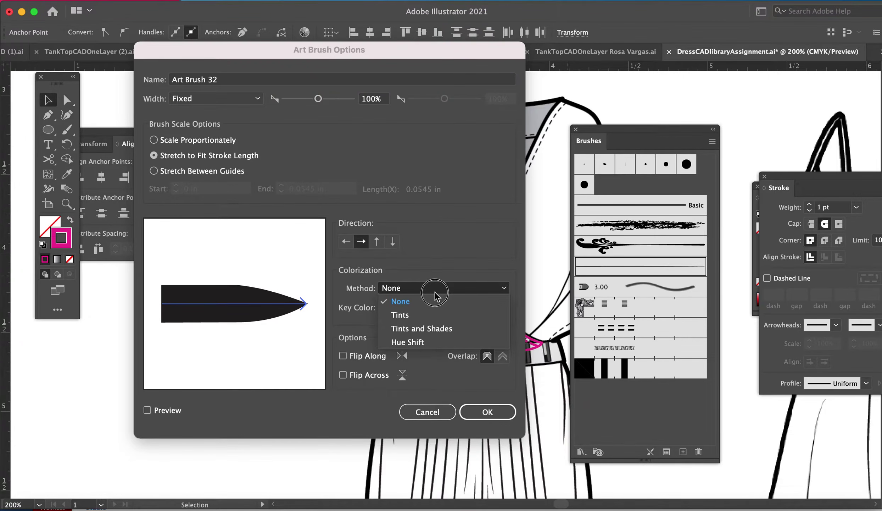
click(423, 314)
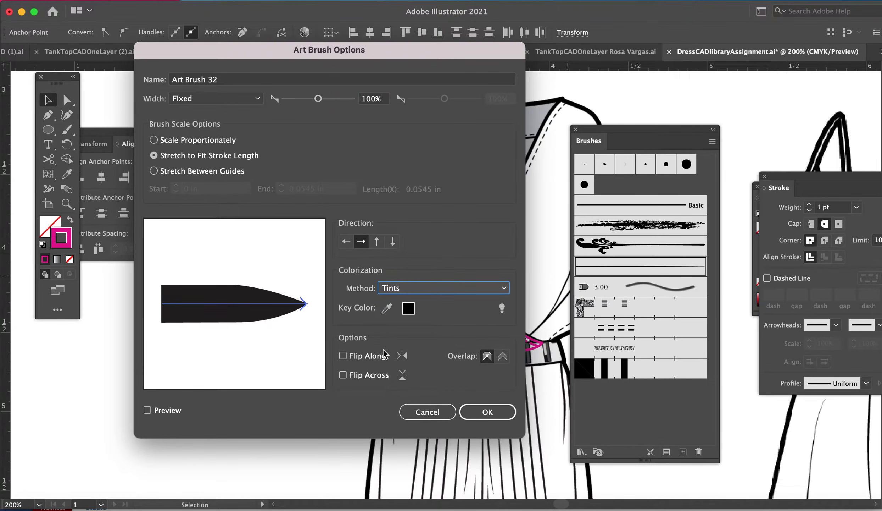
click(485, 418)
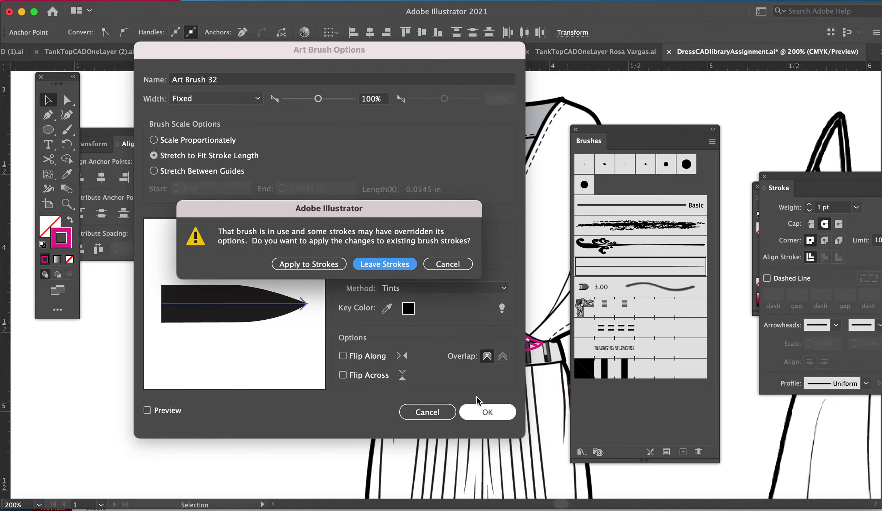
click(319, 264)
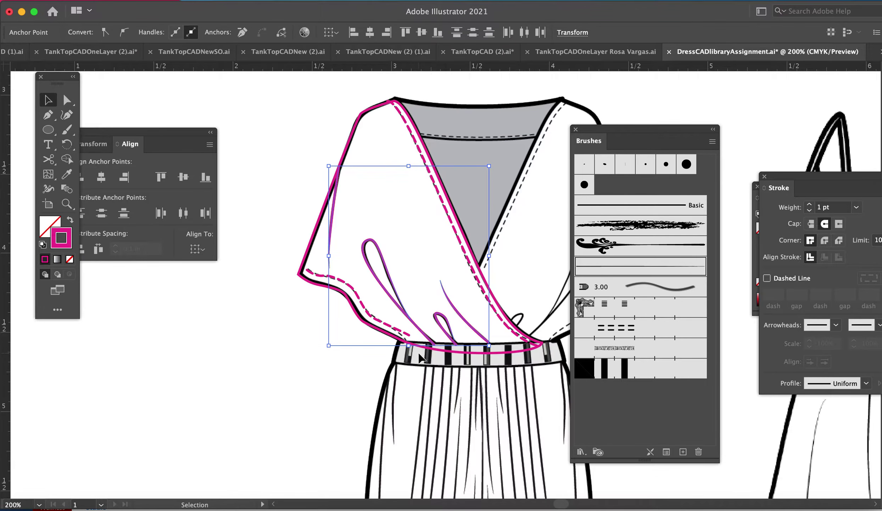
click(328, 380)
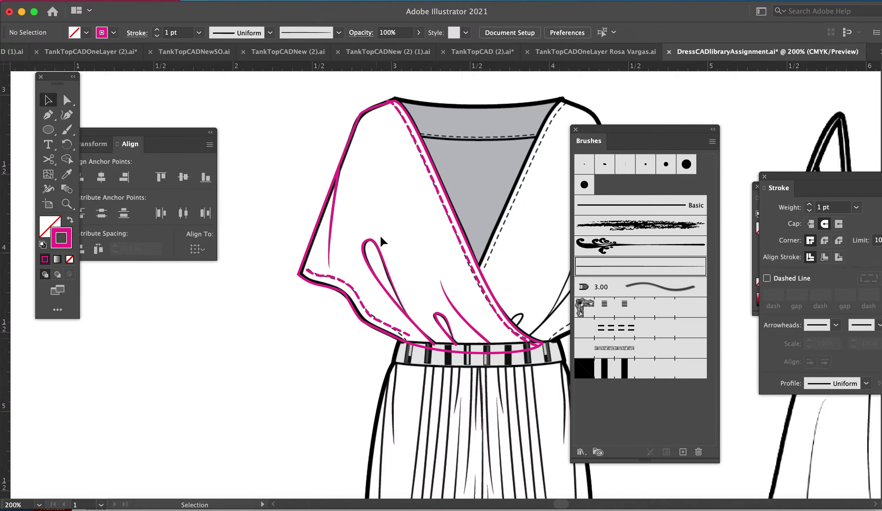
click(358, 124)
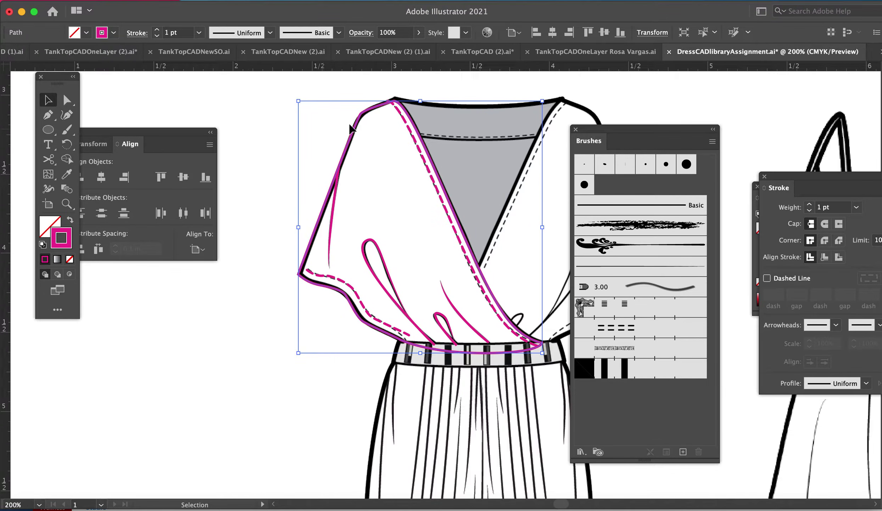
click(332, 243)
click(374, 275)
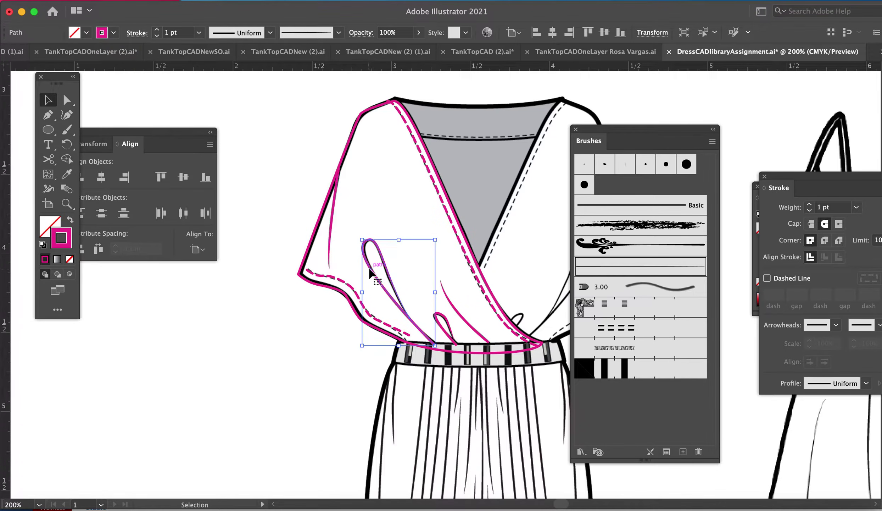
click(456, 234)
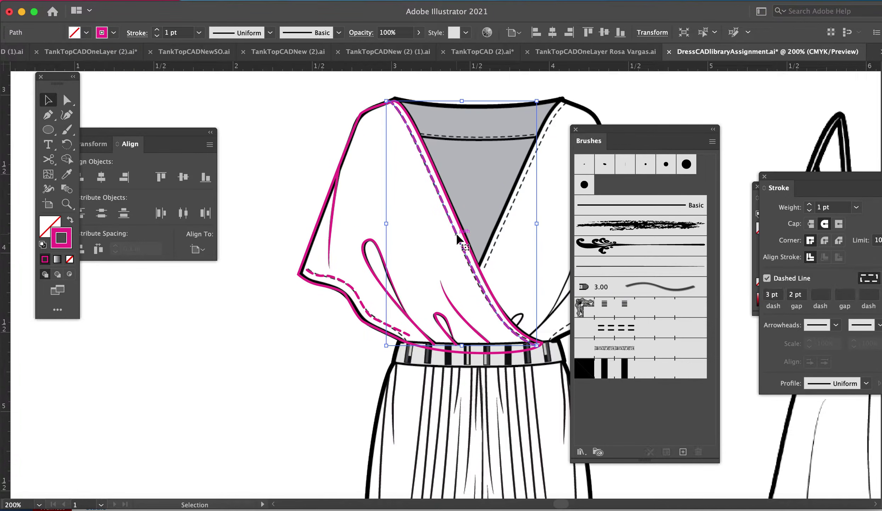
Fill the bodice outline shape with a medium sea green using the Color Picker, keeping its magenta stroke.
click(455, 211)
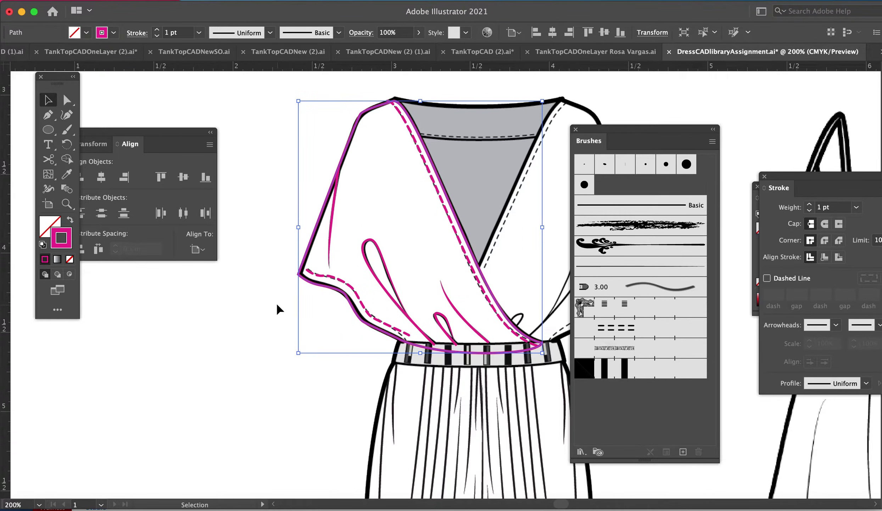
click(47, 227)
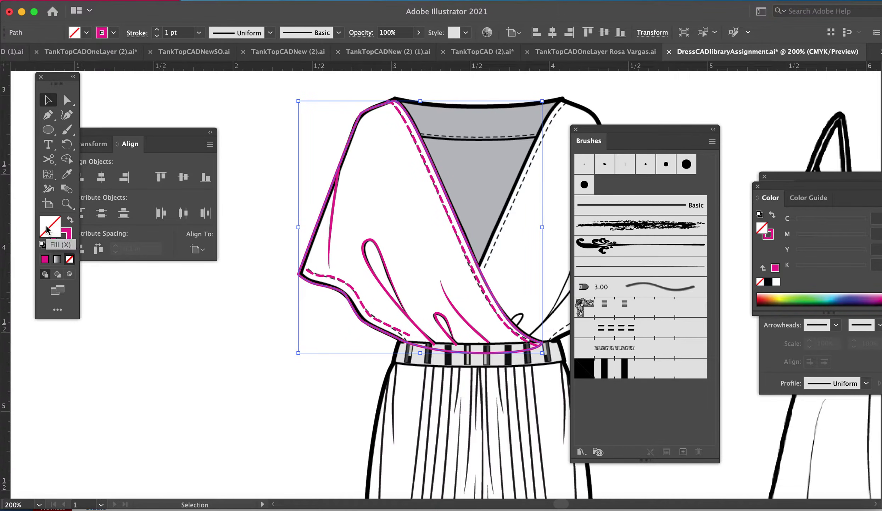
double_click(66, 228)
click(265, 389)
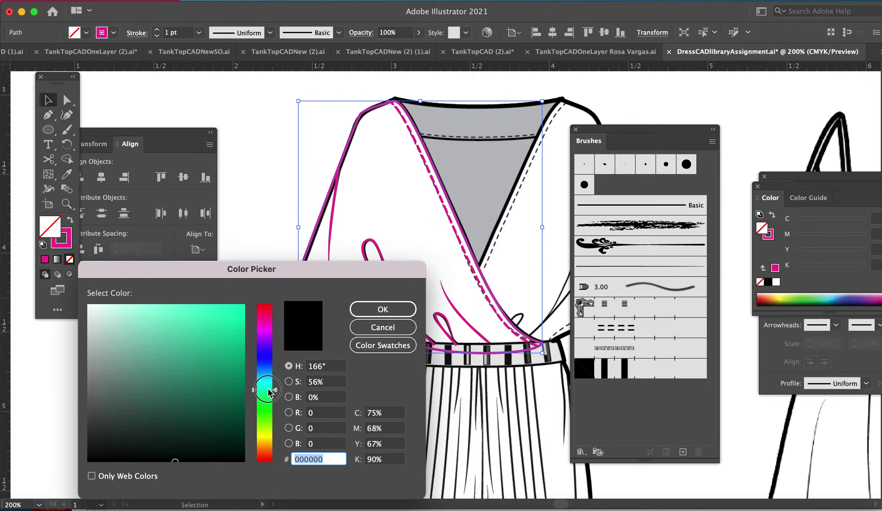
click(220, 324)
click(382, 309)
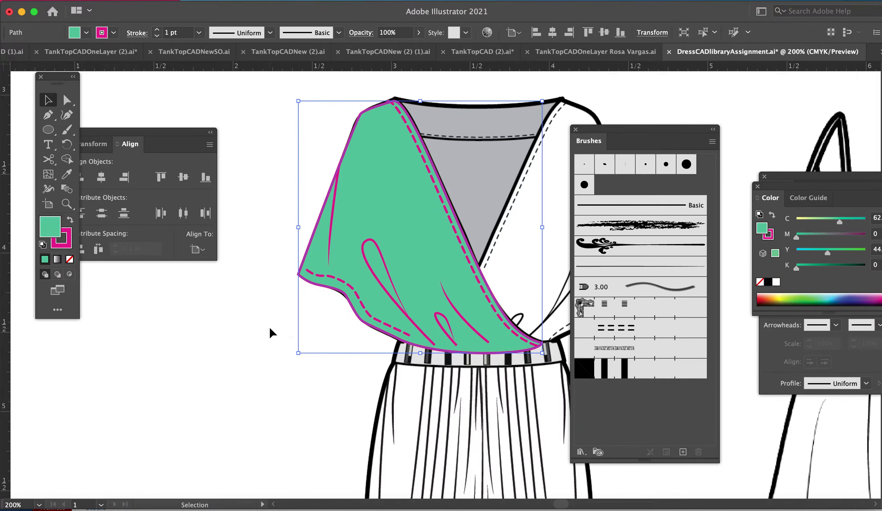
click(301, 374)
key(super+minus)
key(super+minus)
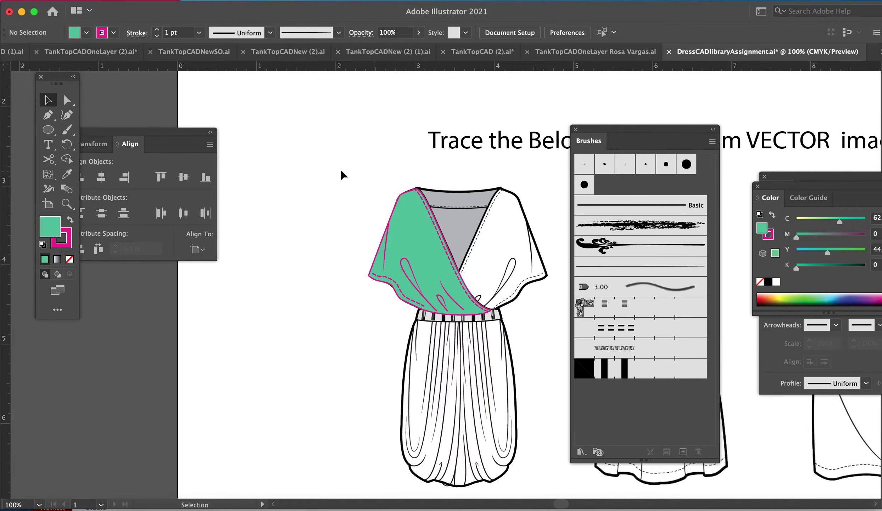
Group all the traced paths of the finished green bodice half, including its stitching and fold lines.
drag(340, 164, 491, 341)
drag(451, 286, 399, 303)
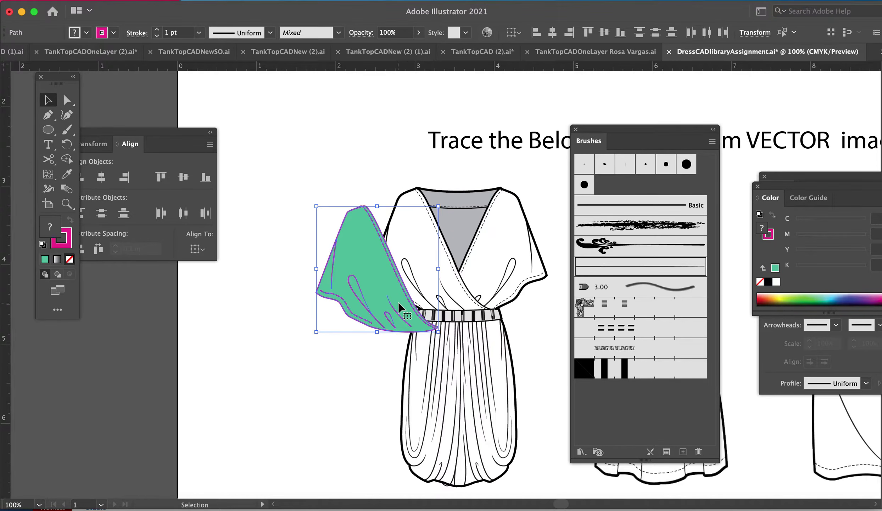
key(super+z)
drag(488, 302, 409, 302)
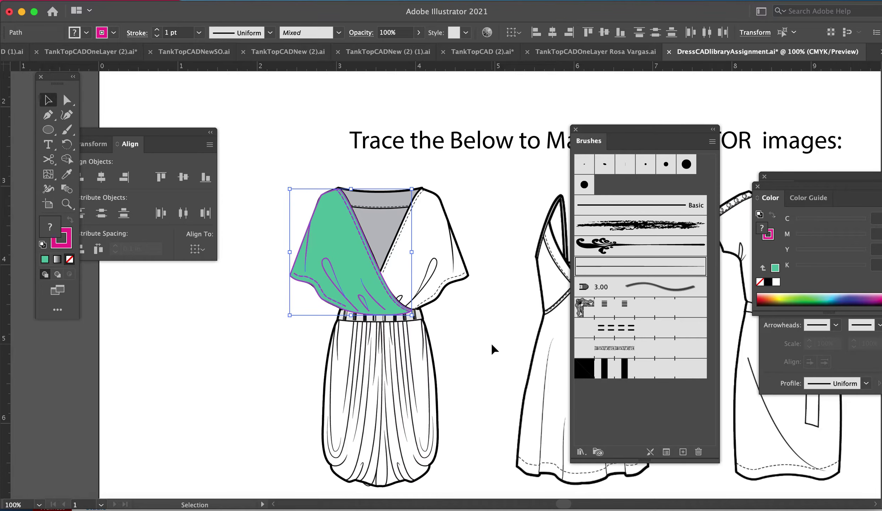
key(super+g)
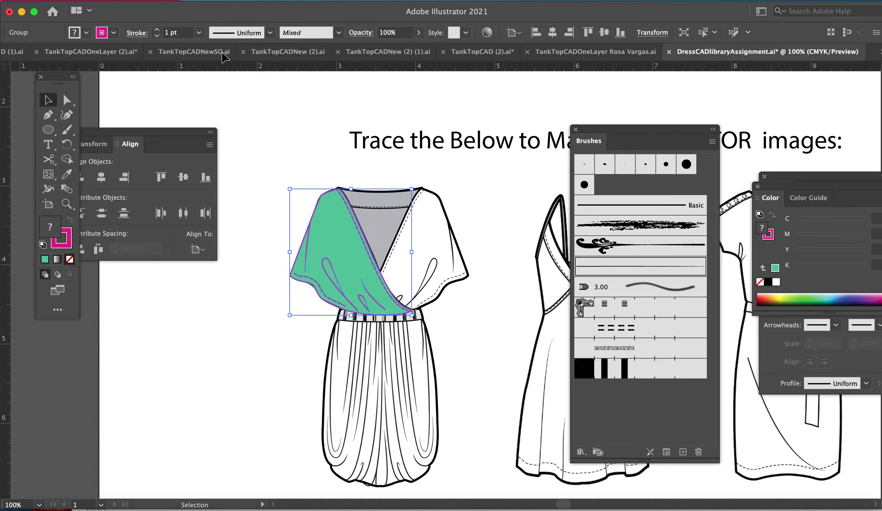
Create a copy of the grouped bodice half reflected across the vertical axis.
click(173, 0)
mouse_move(169, 12)
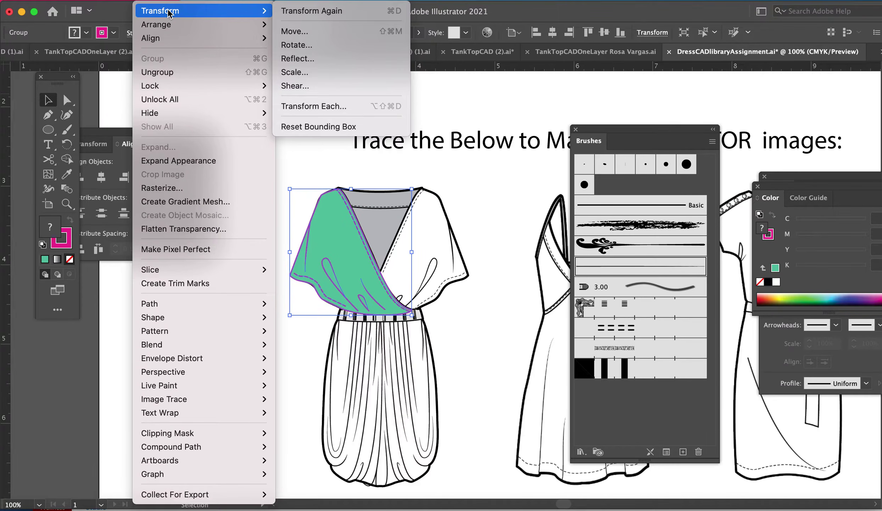
click(338, 58)
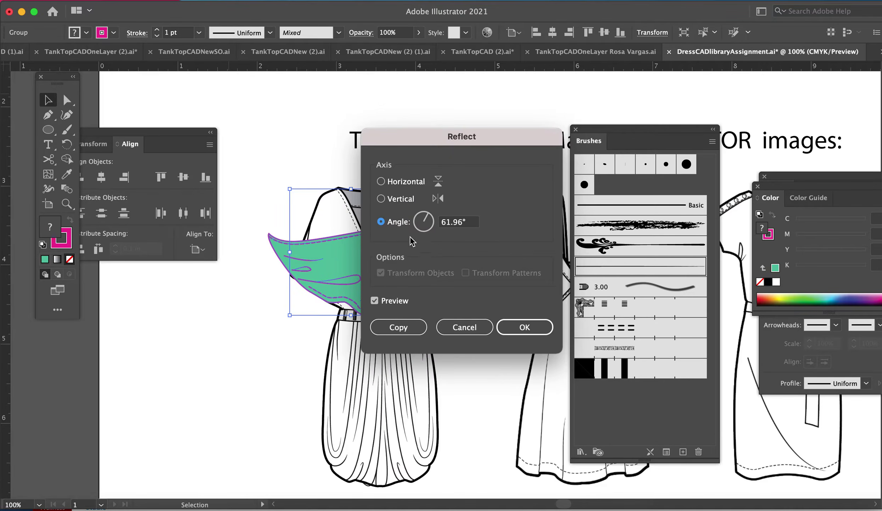
click(406, 202)
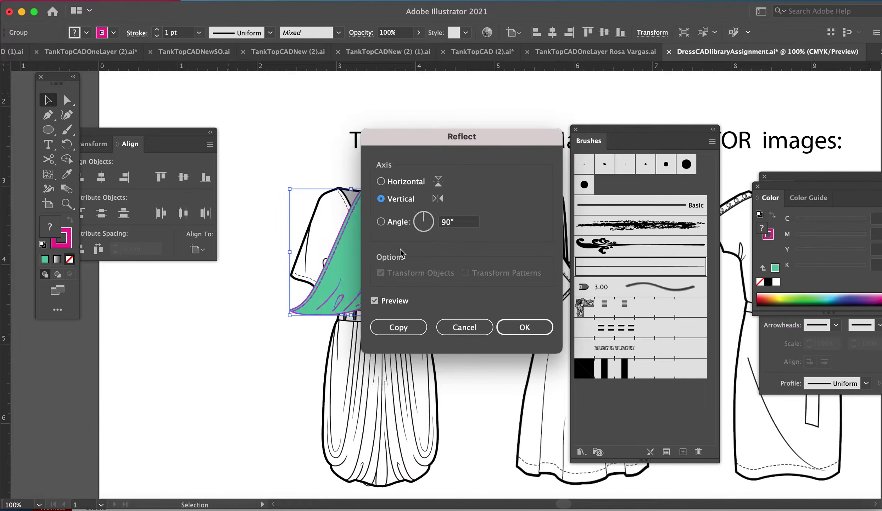
click(399, 327)
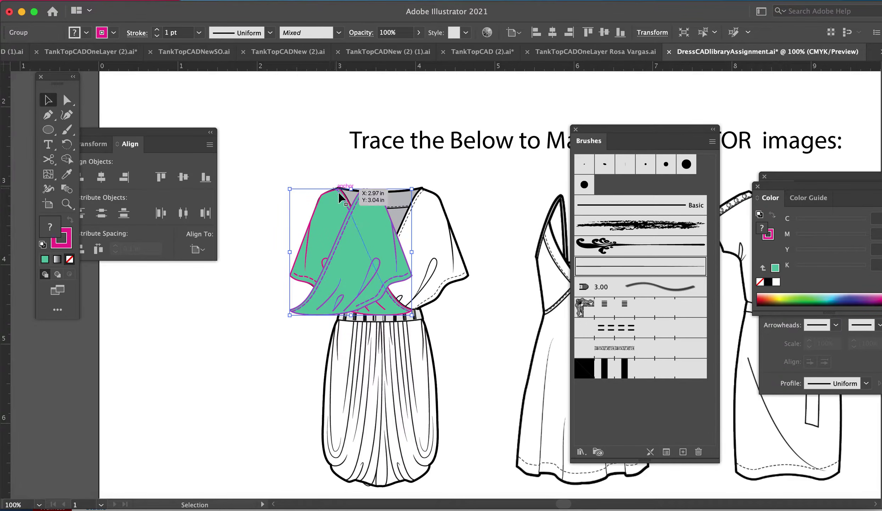
Move the reflected bodice half over the untraced side of the first dress, aligned with its shoulder, sleeve and neckline.
drag(371, 238, 384, 230)
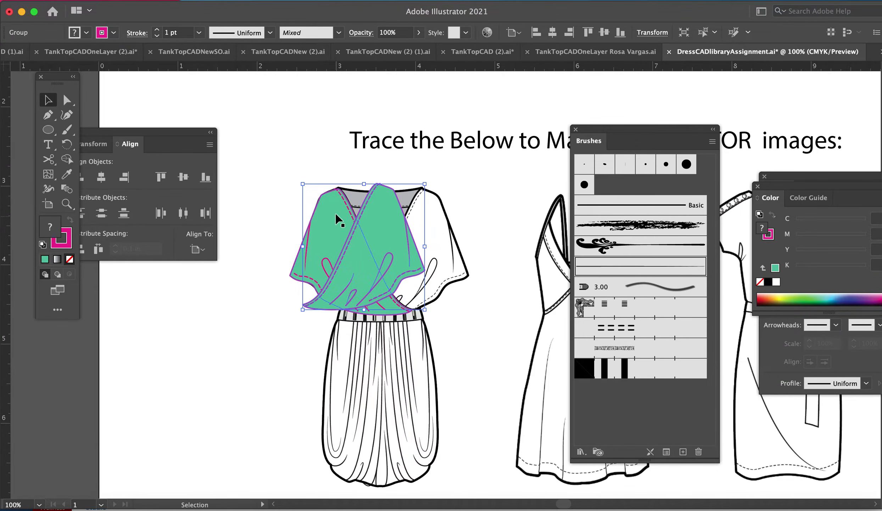
drag(369, 266, 416, 263)
click(467, 363)
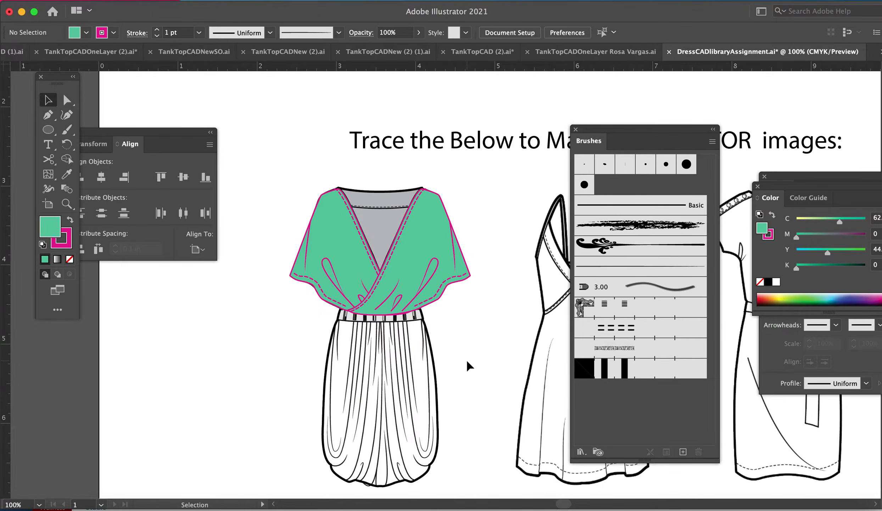
Fill only the outline shape inside the reflected bodice group with a darker green using the Color Picker.
key(a)
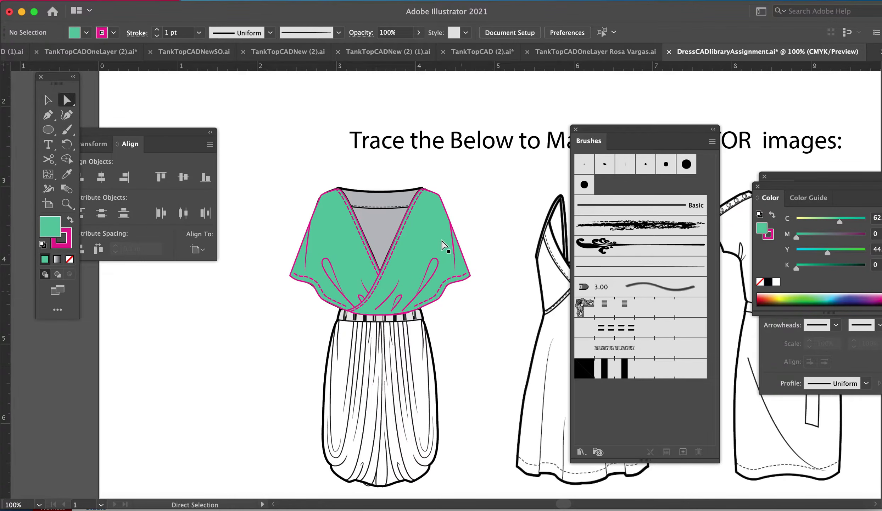
click(440, 242)
double_click(49, 230)
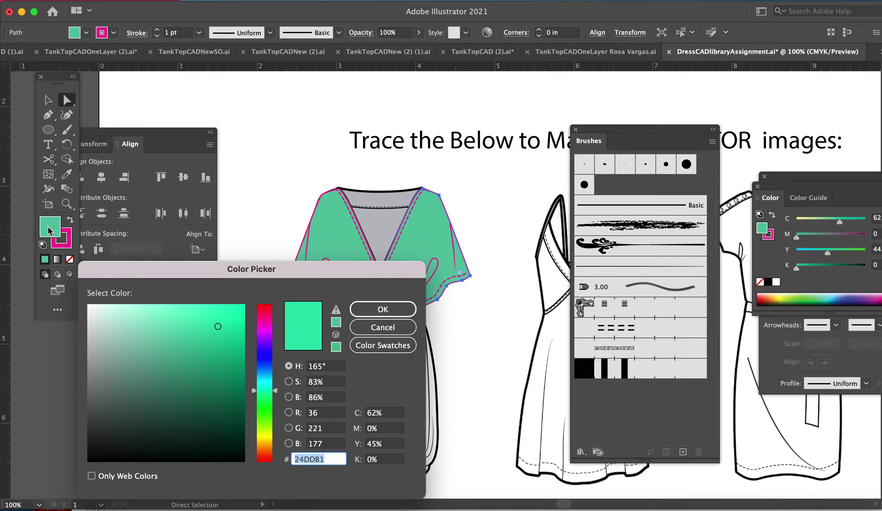
click(227, 379)
click(382, 308)
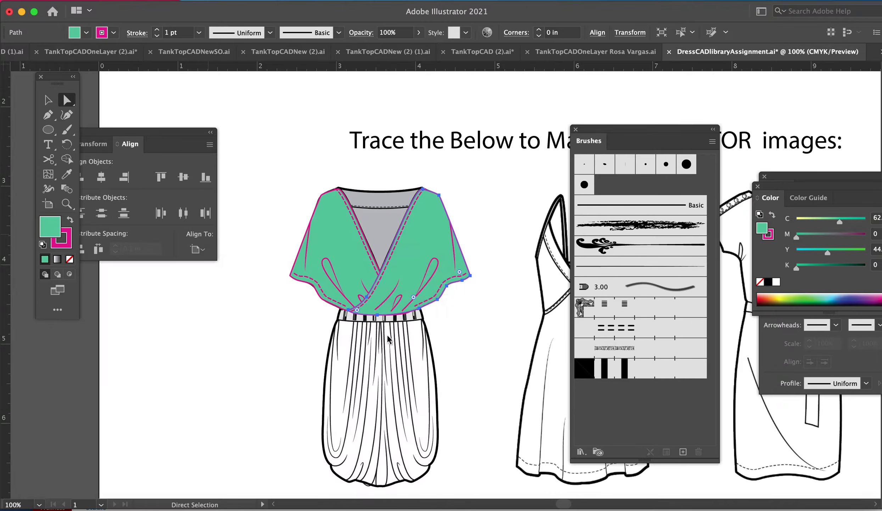
click(462, 365)
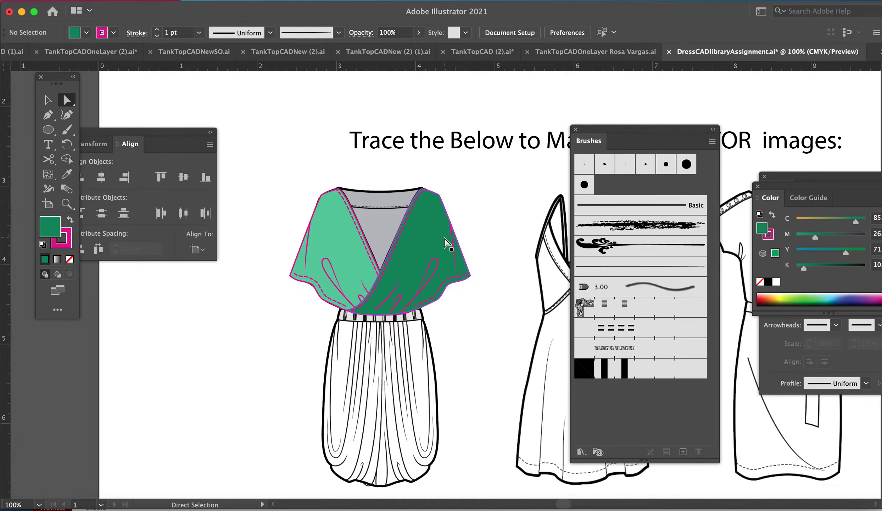
drag(468, 345, 466, 247)
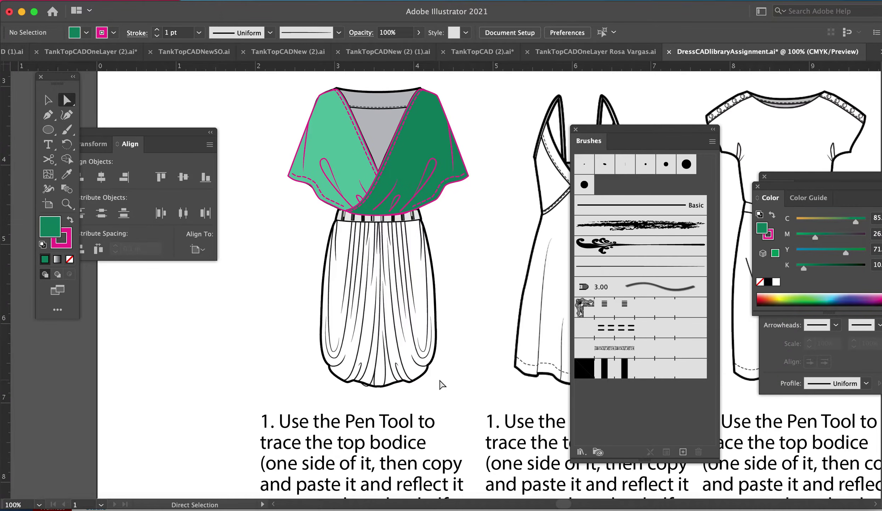
key(p)
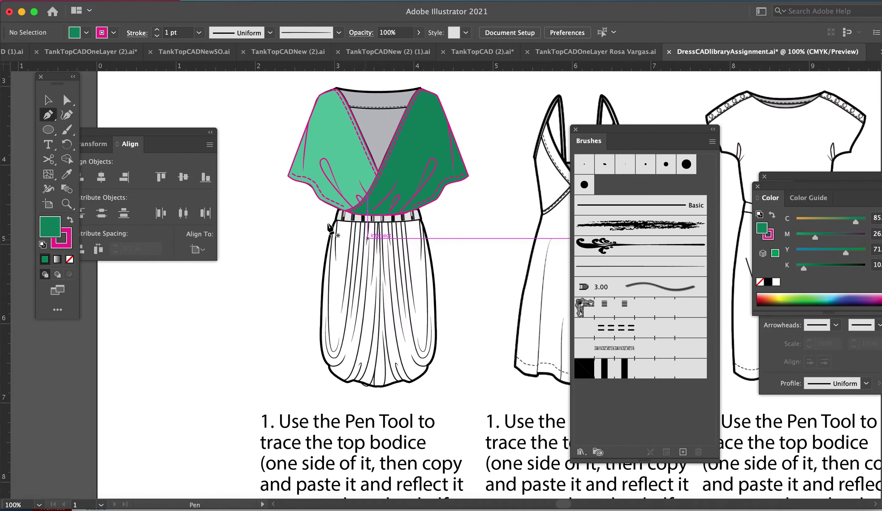
click(337, 221)
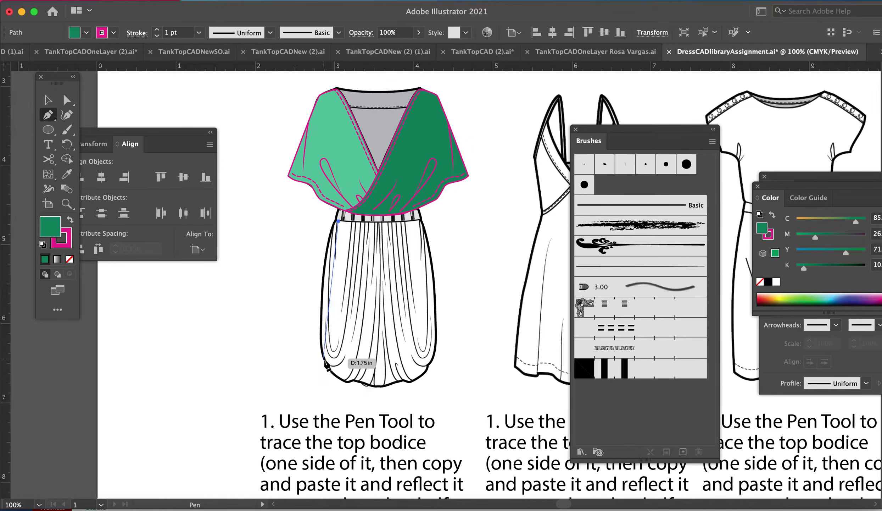
drag(320, 303, 320, 350)
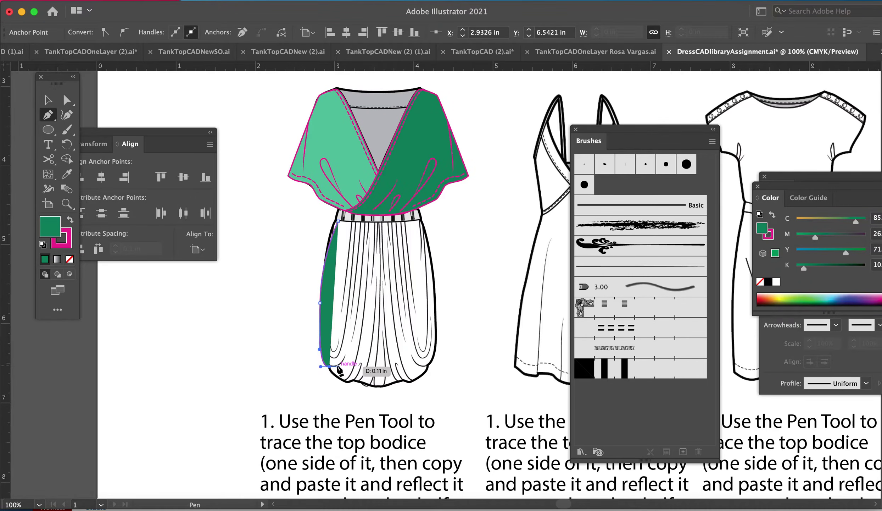
key(super+z)
key(super+z)
drag(331, 366, 359, 451)
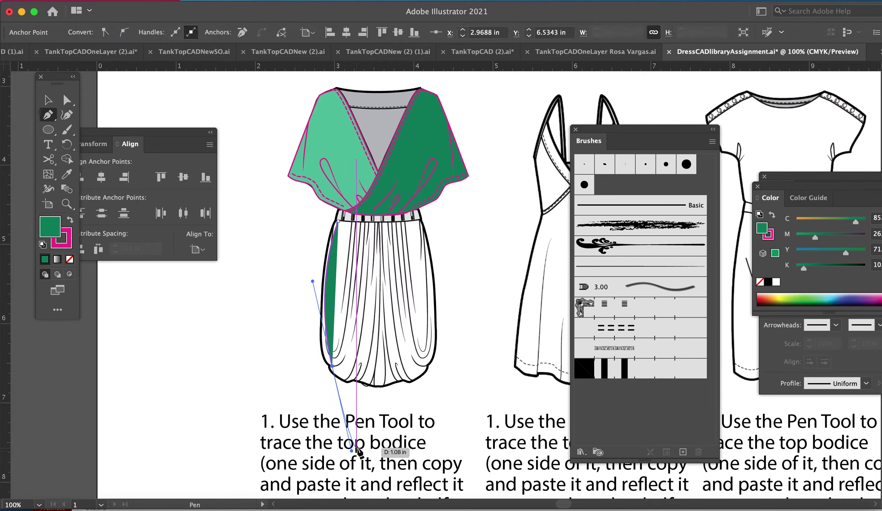
key(super+z)
key(super+z)
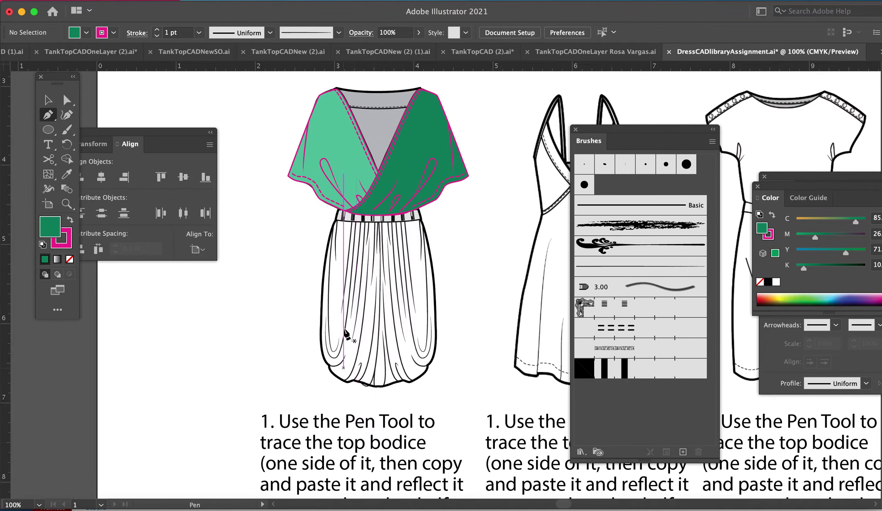
Trace the first dress's left skirt edge with the Pen tool, from the waistband down the side and around the first hem scallop.
click(333, 222)
click(329, 367)
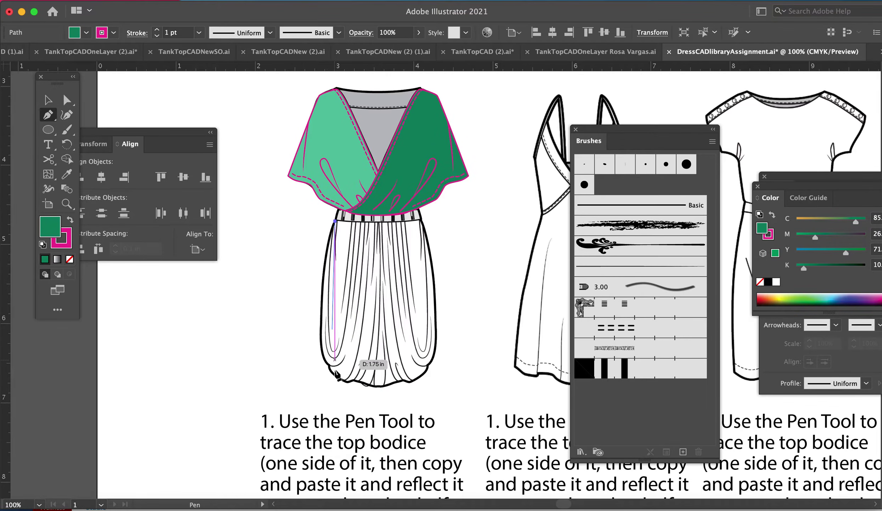
mouse_move(329, 369)
mouse_down()
mouse_move(354, 369)
mouse_move(336, 370)
mouse_up()
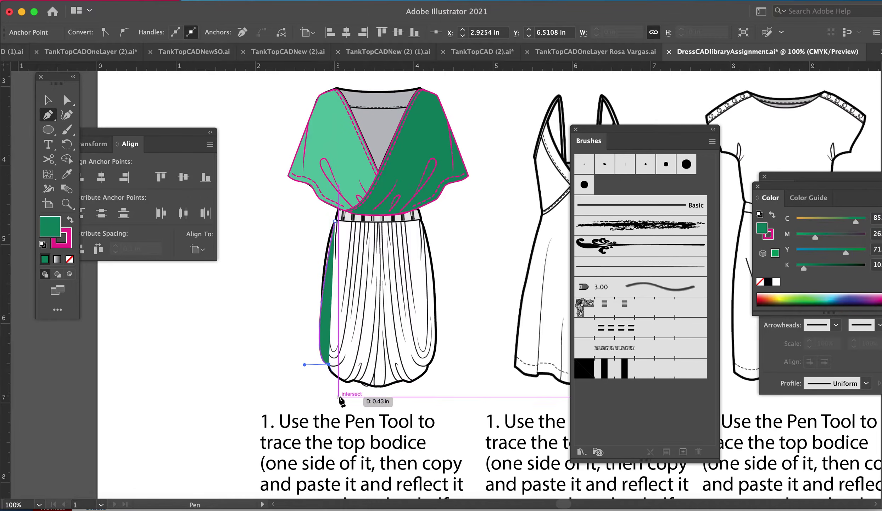
drag(347, 381, 371, 387)
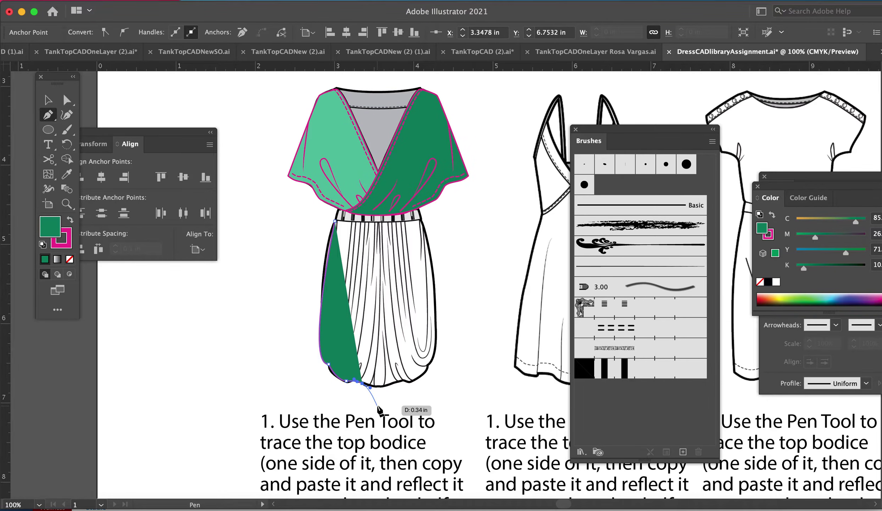
key(v)
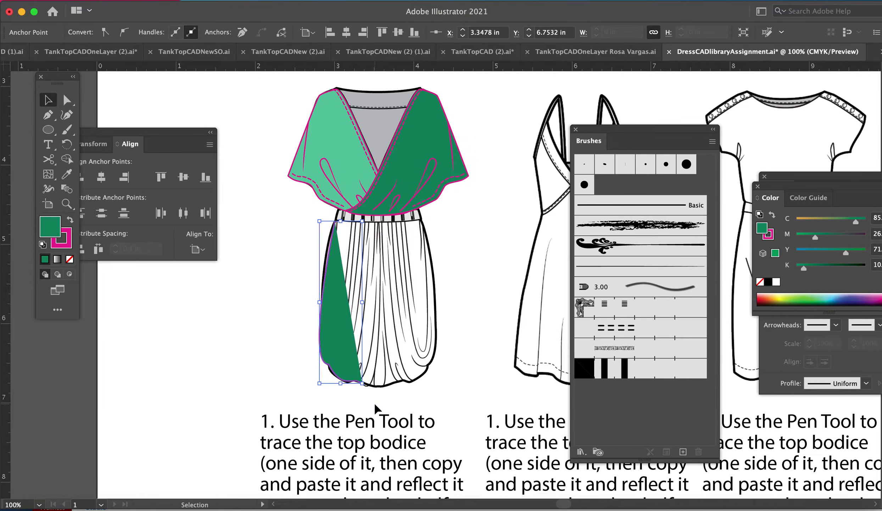
click(282, 349)
Curve the skirt path at its waistband anchor with the Anchor Point tool so the side edge follows the drawn outline.
key(z)
drag(299, 266, 446, 329)
key(a)
click(377, 238)
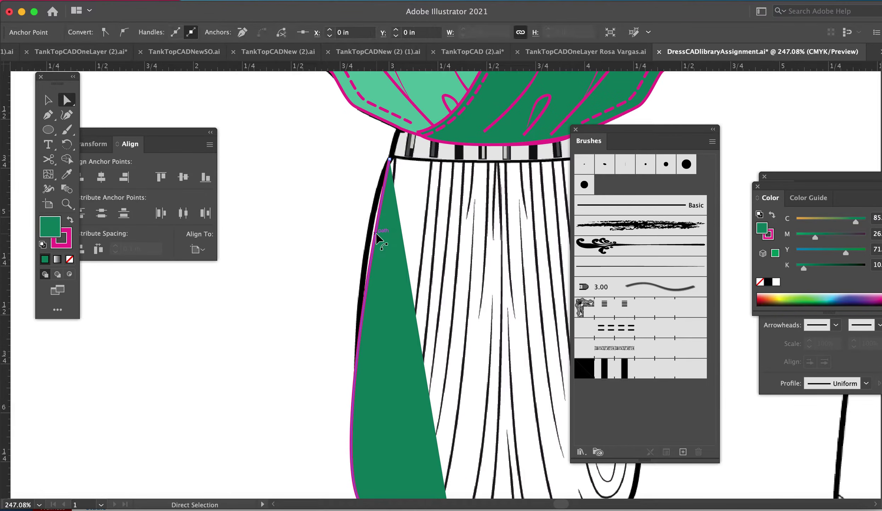
click(346, 327)
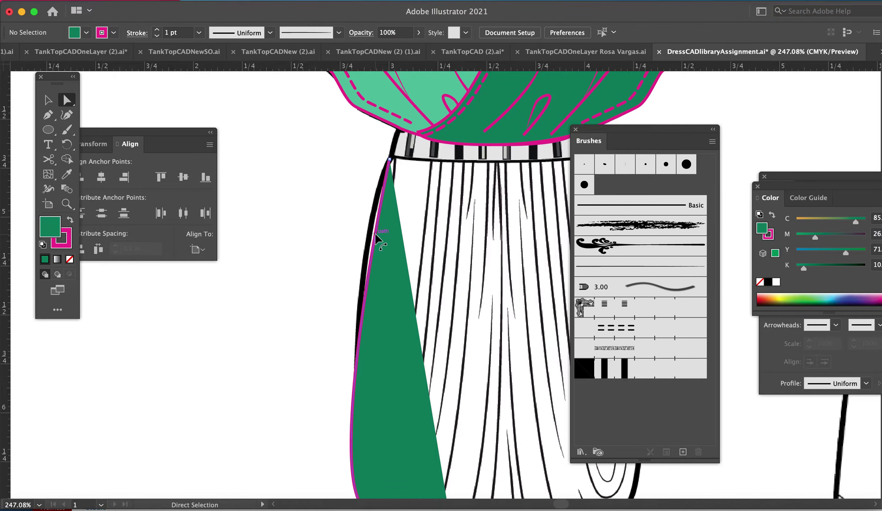
click(389, 161)
drag(349, 299, 321, 201)
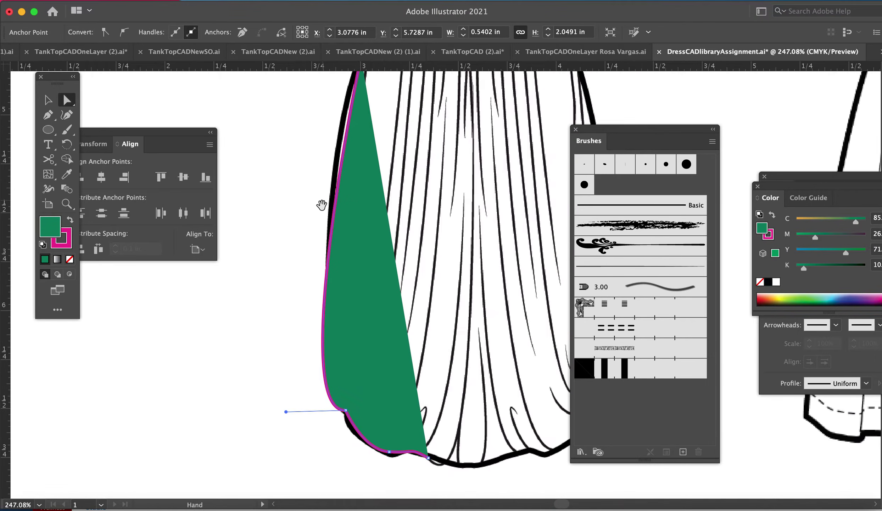
scroll(337, 218, up, 4)
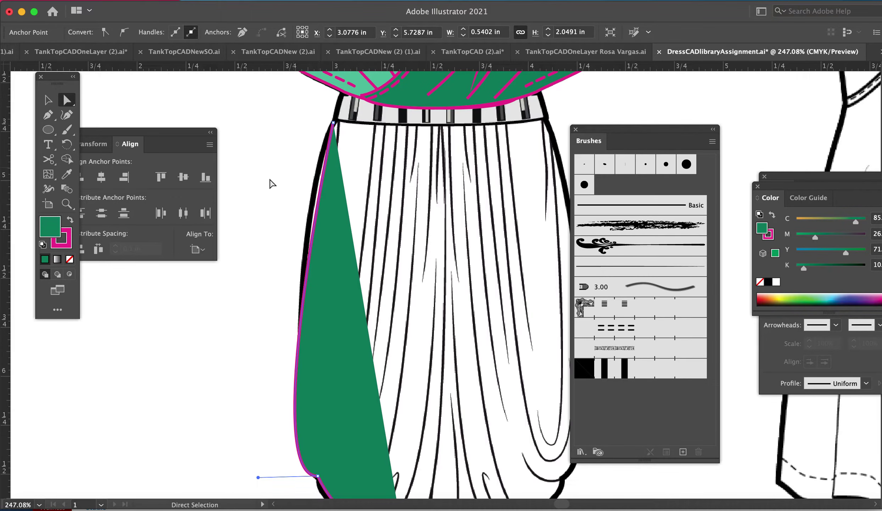
drag(46, 117, 121, 131)
drag(333, 123, 311, 158)
Reshape the first hem scallop of the skirt path by its direction handle so it follows the drawn hem.
key(a)
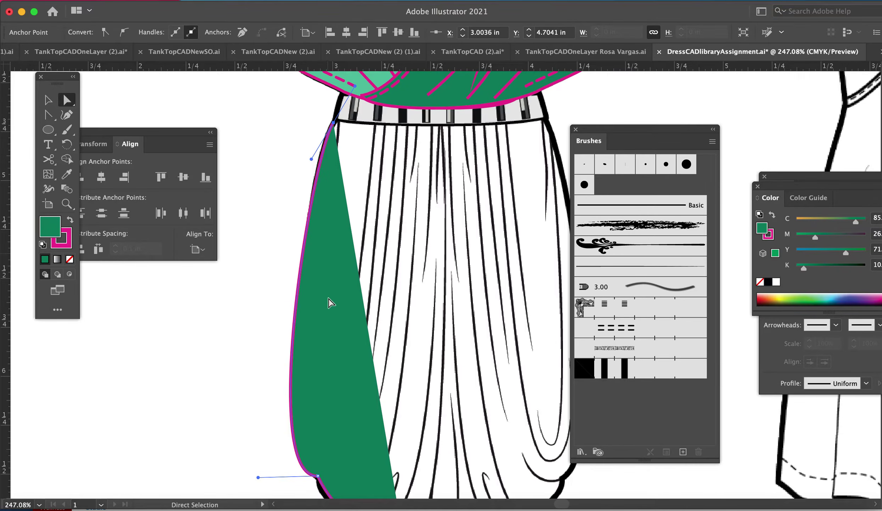
scroll(324, 195, down, 5)
click(320, 372)
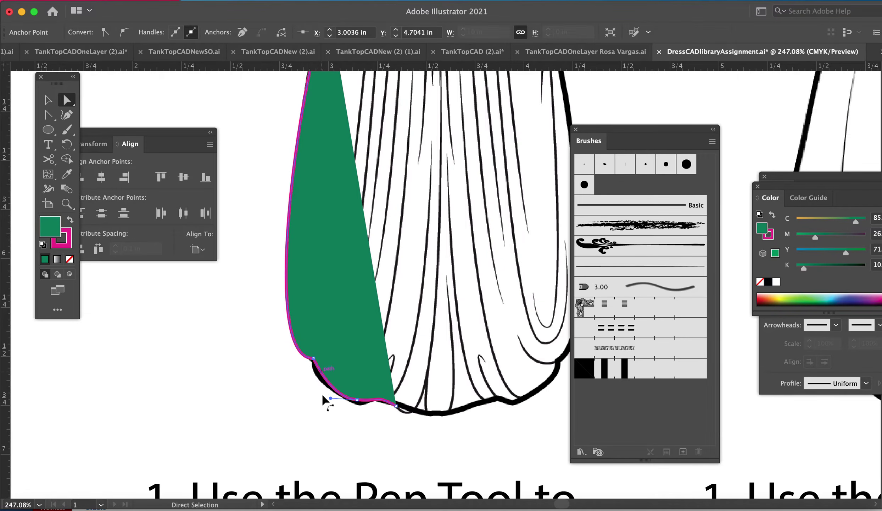
drag(332, 400, 360, 406)
click(407, 429)
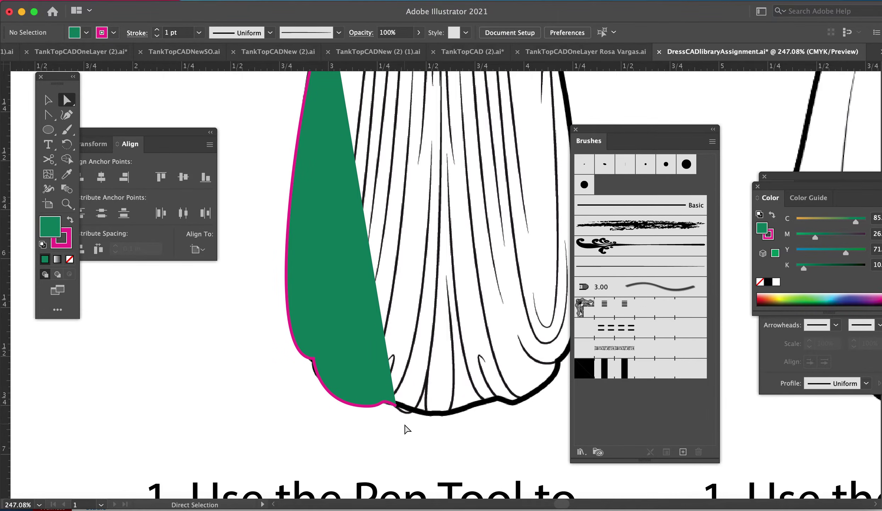
Reflect a copy of the left skirt path across the vertical axis and align it with the skirt's right side.
key(super+minus)
key(super+minus)
drag(416, 275, 305, 294)
key(v)
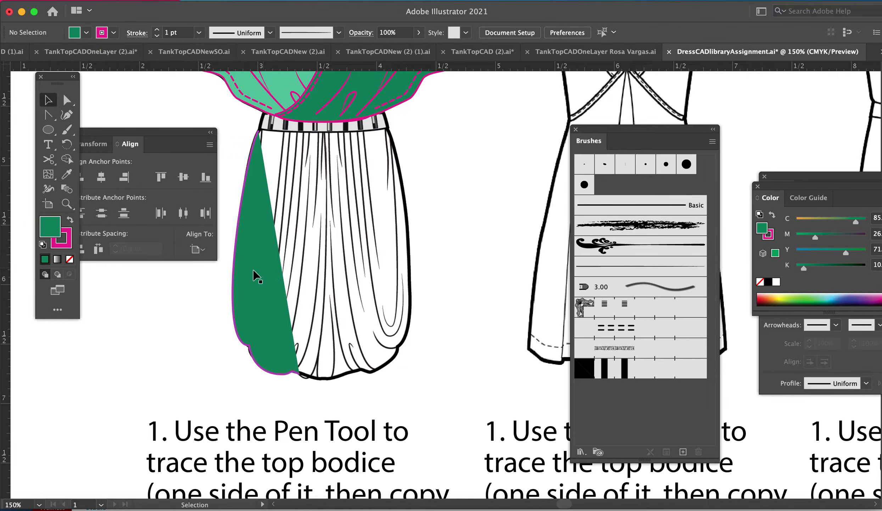
click(254, 271)
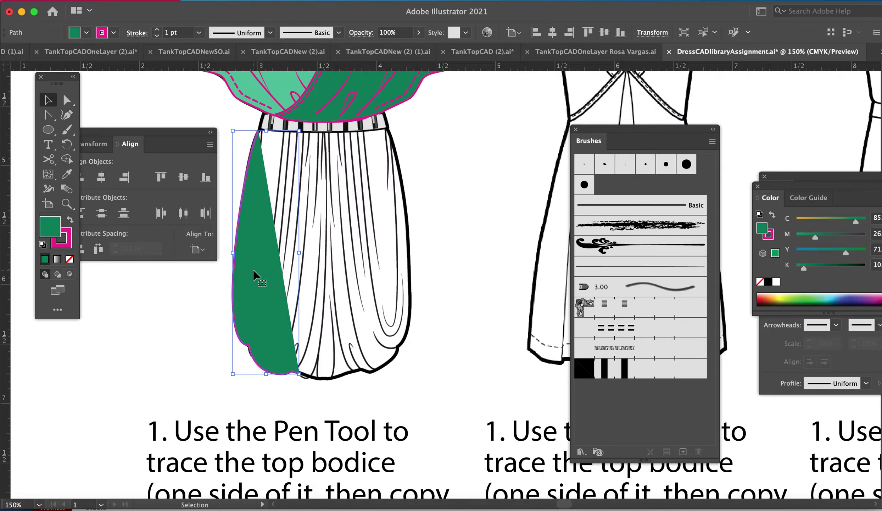
click(159, 1)
mouse_move(161, 11)
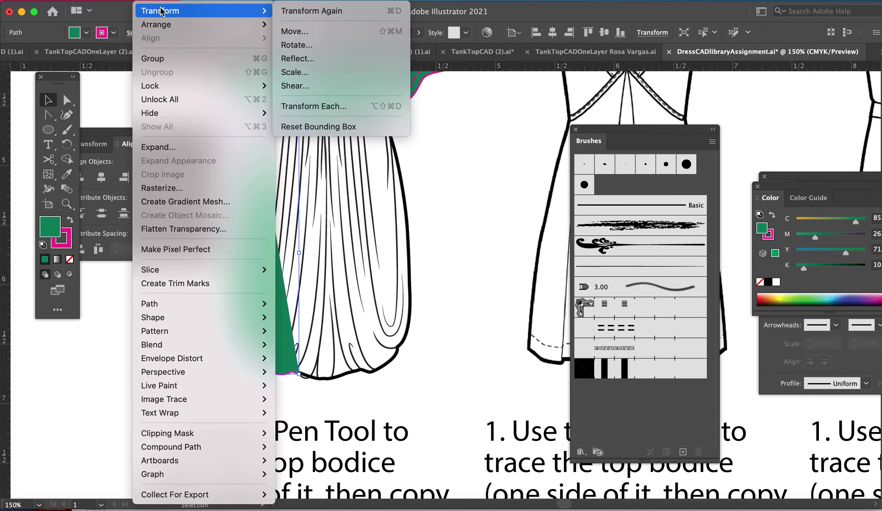
click(304, 59)
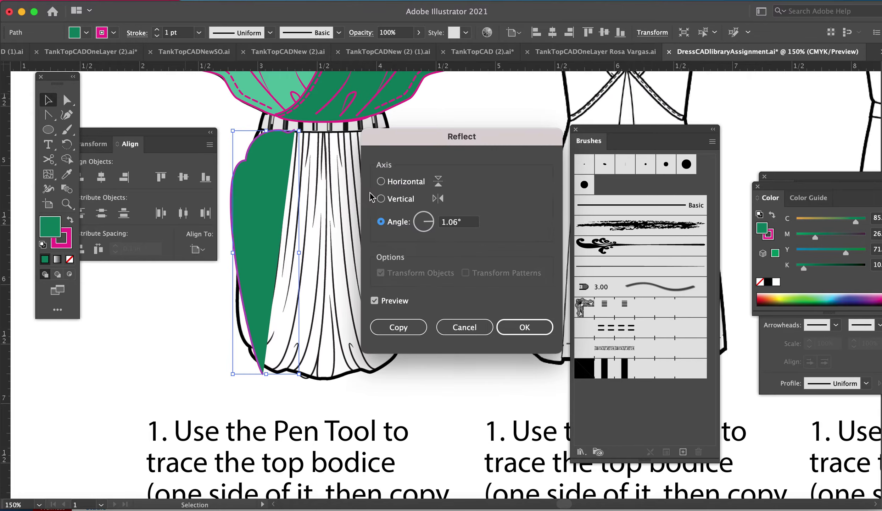
click(411, 200)
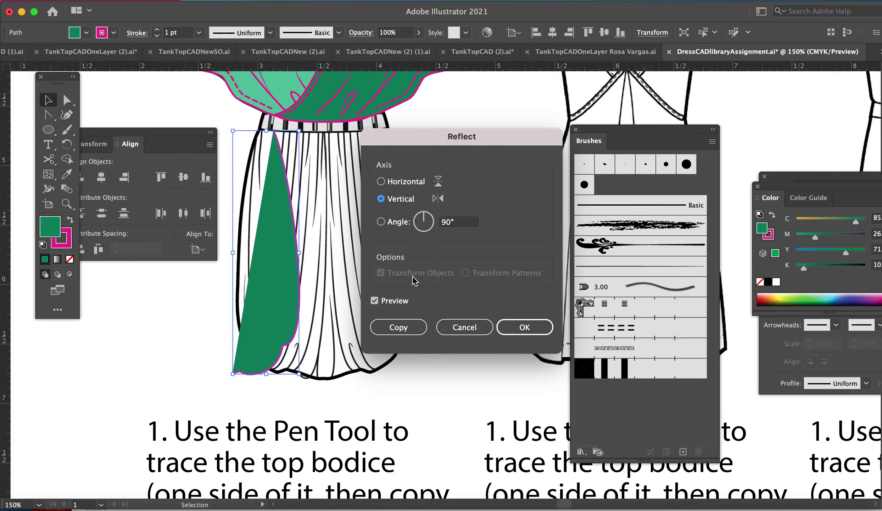
click(399, 327)
drag(287, 314, 355, 319)
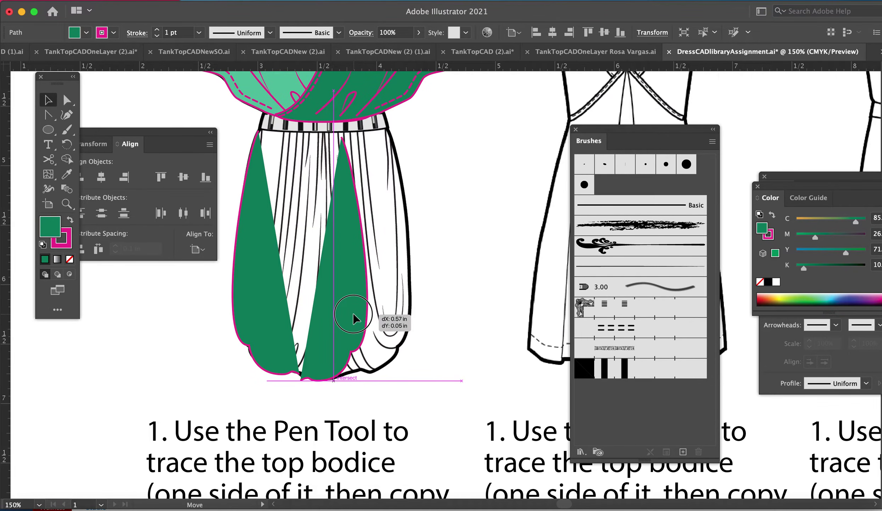
drag(355, 318, 400, 313)
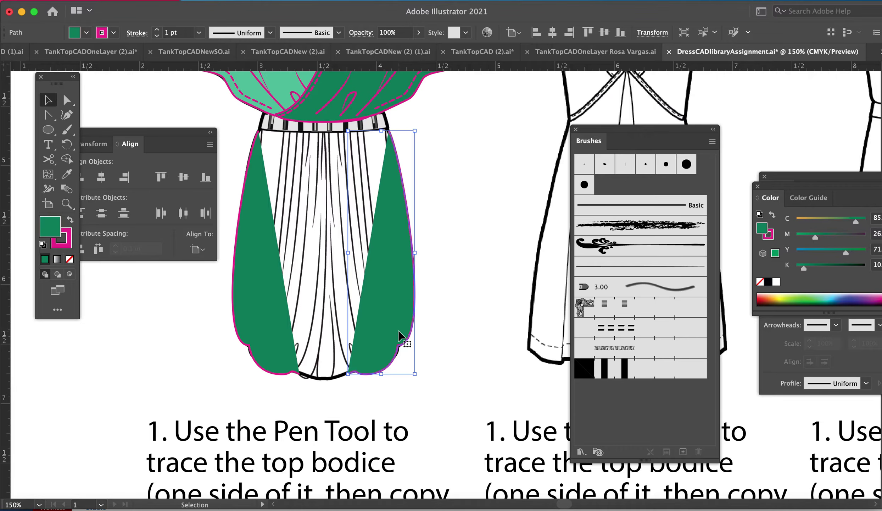
Join the two skirt halves along the hem with the Pen tool, adding a curved anchor at the hem's centre.
key(p)
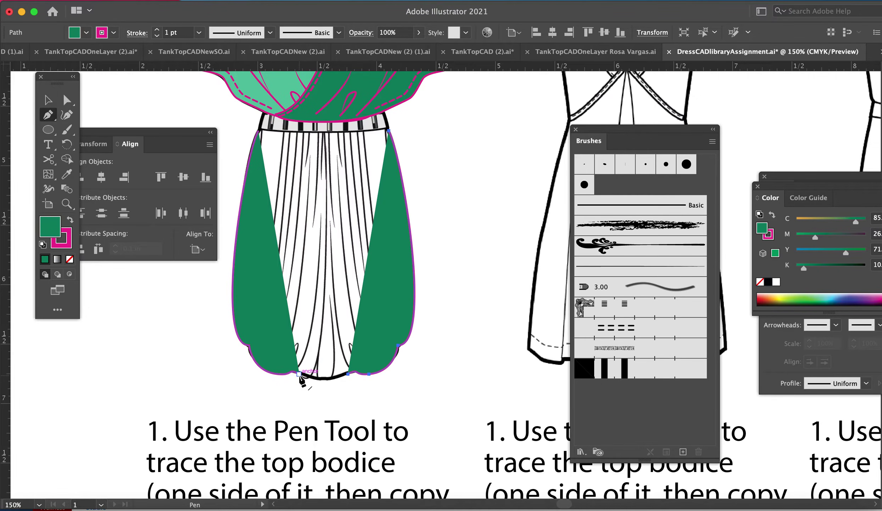
click(299, 373)
click(328, 380)
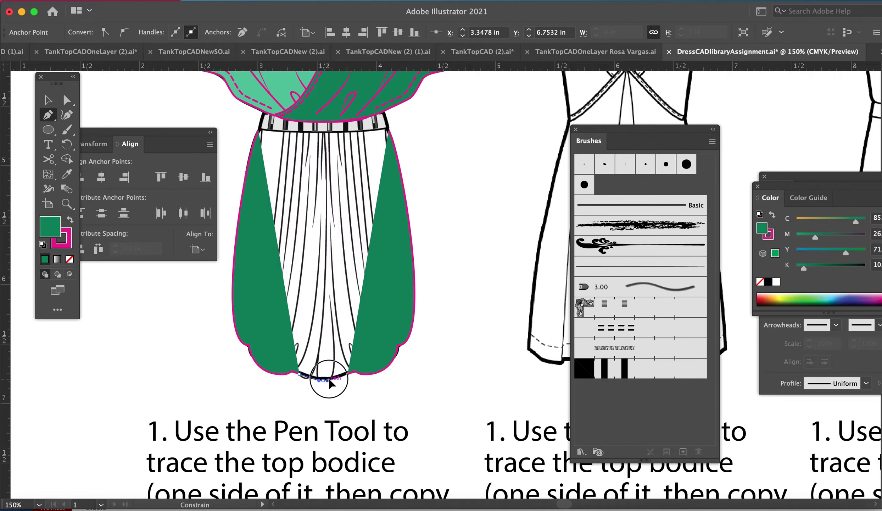
drag(329, 379, 333, 379)
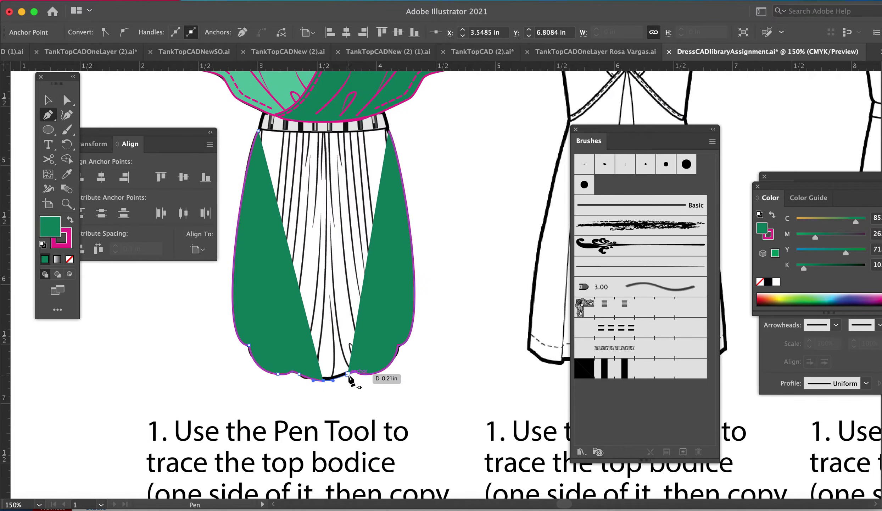
click(348, 375)
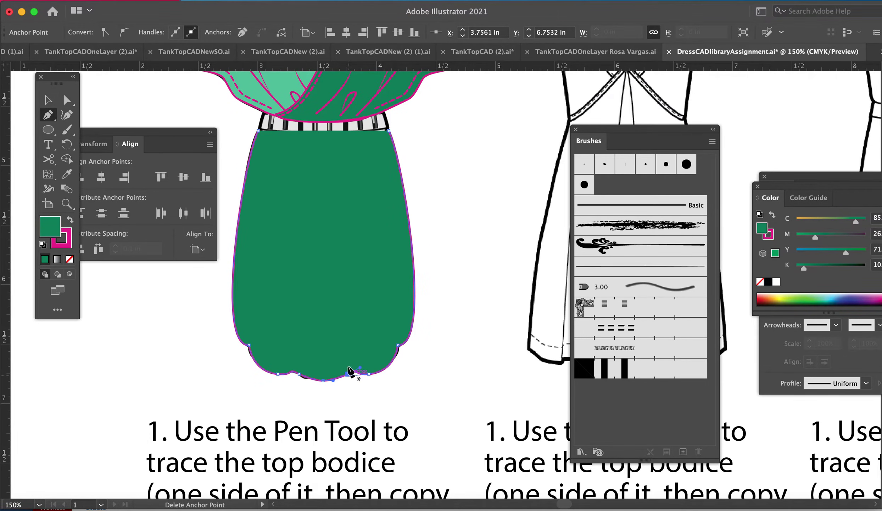
Close the skirt outline with a slightly curved top edge between its two waistband corners and deselect it.
click(259, 130)
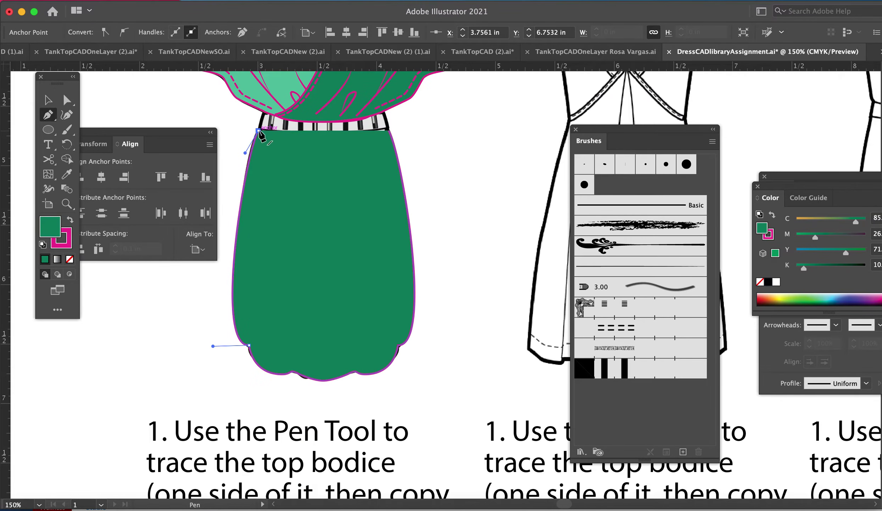
drag(326, 127, 355, 127)
click(389, 130)
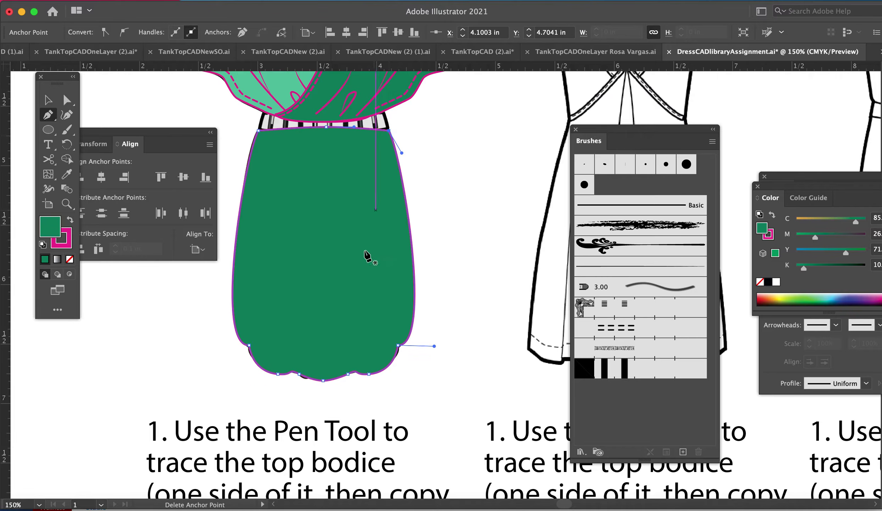
key(a)
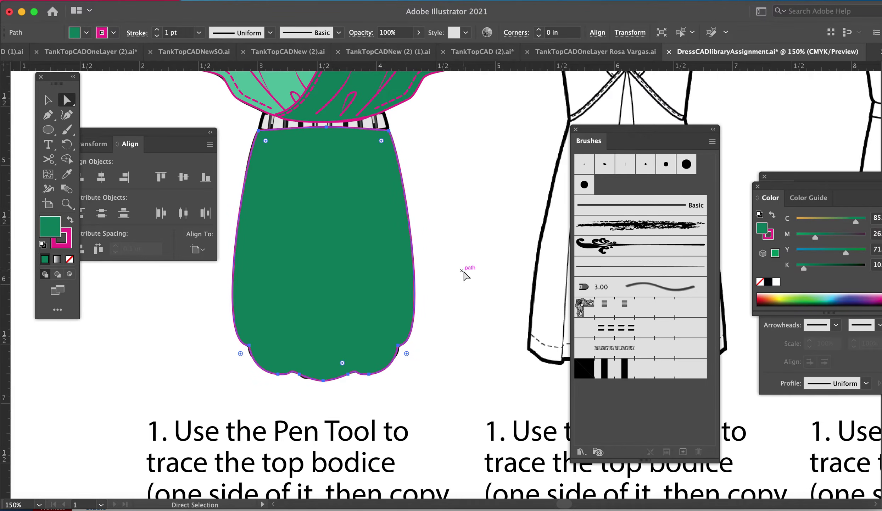
click(464, 275)
drag(464, 275, 496, 400)
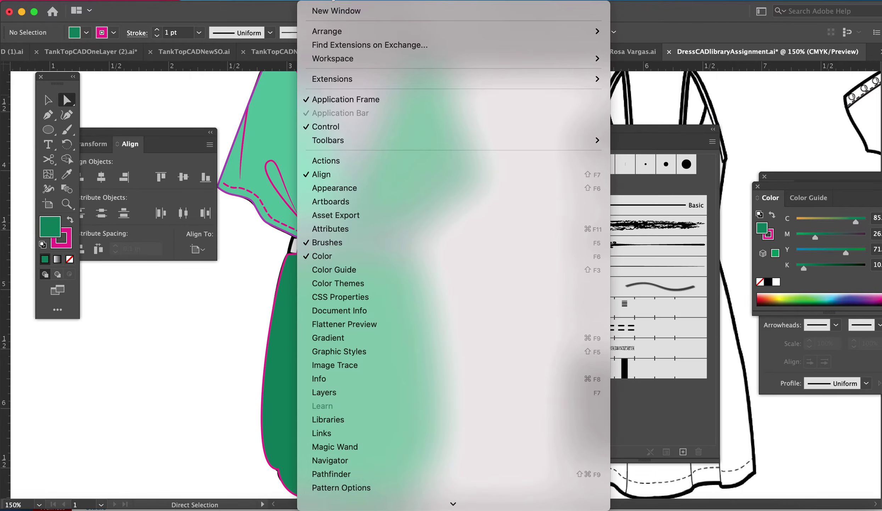
Expand Layer 1 in the Layers panel, and hide and lock the skirt path and both green bodice groups.
click(332, 2)
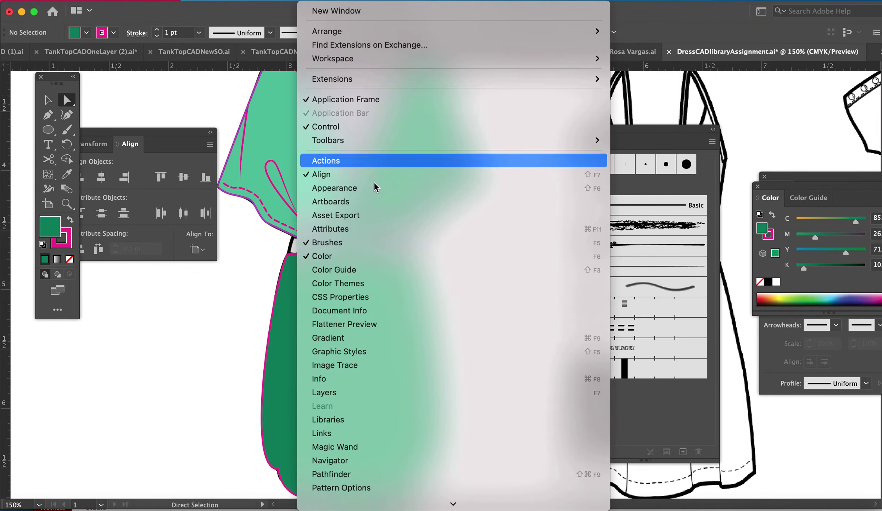
click(375, 395)
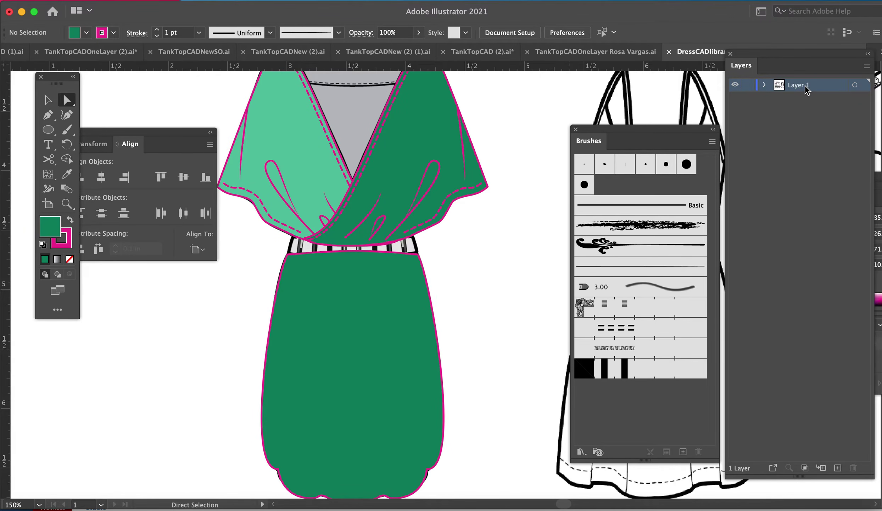
click(763, 86)
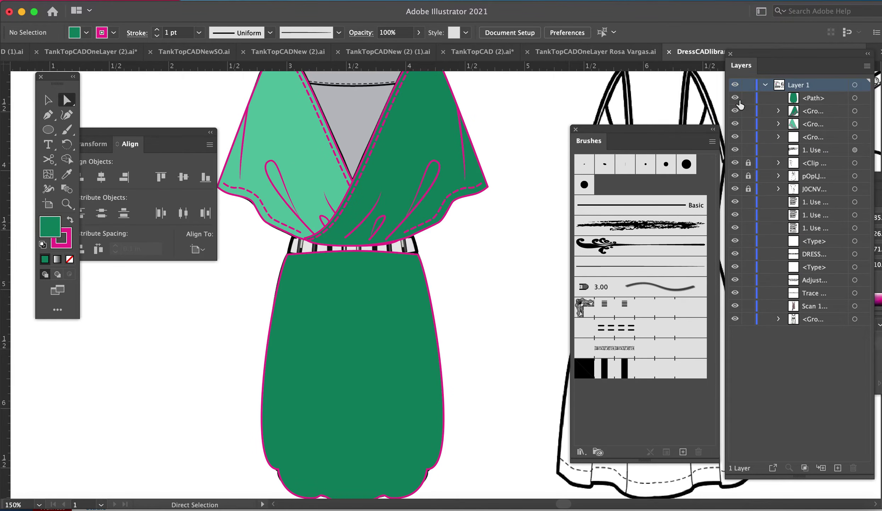
click(736, 100)
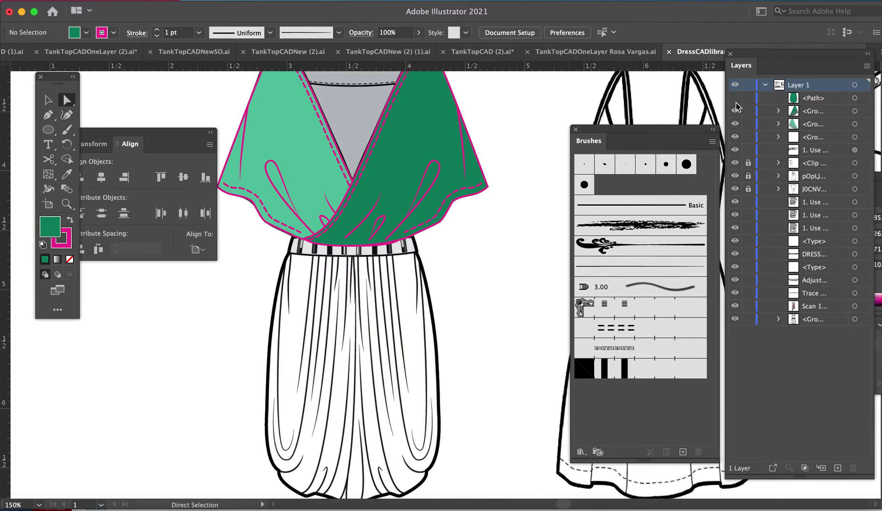
click(748, 98)
click(736, 111)
click(748, 110)
click(735, 124)
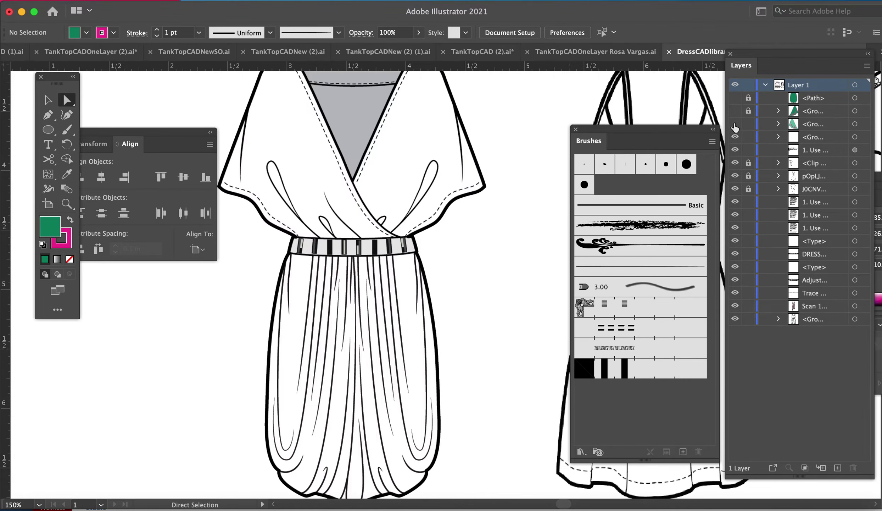
Trace the short left end of the waistband with the Pen tool and select the new line.
key(p)
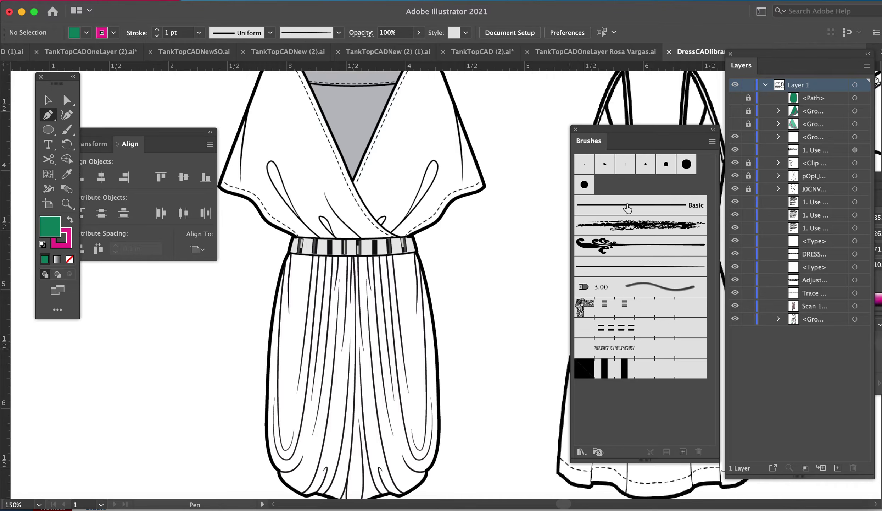
click(296, 237)
click(290, 252)
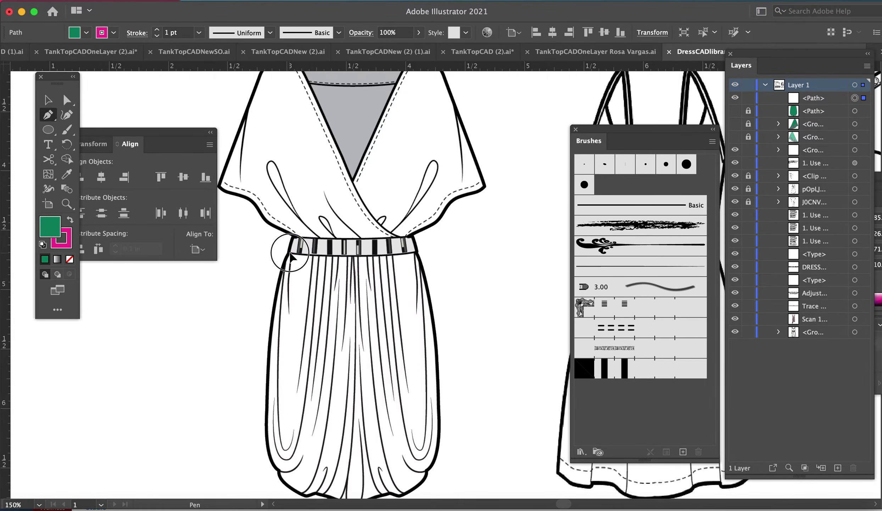
key(v)
click(250, 266)
click(293, 250)
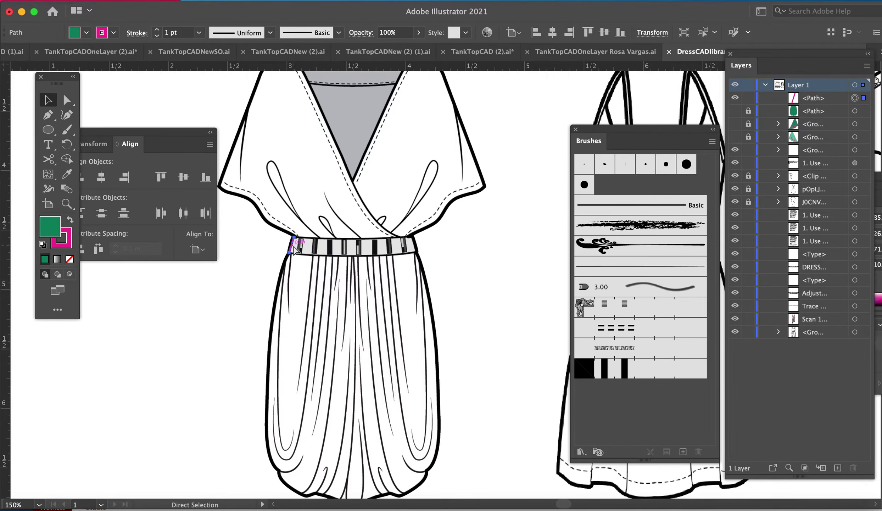
Paste a copy of the waistband end line in front, reflect it, and move it to the waistband's right end.
key(super+c)
key(super+f)
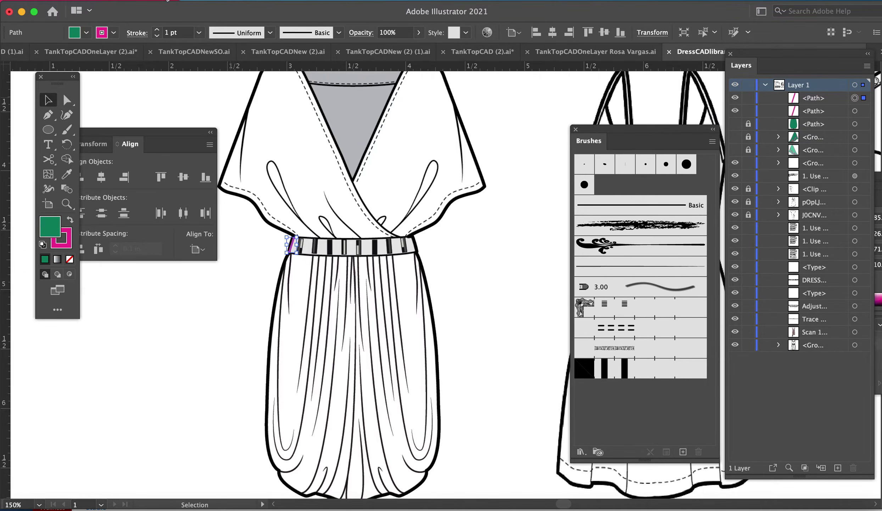
click(169, 5)
click(370, 59)
click(523, 327)
drag(291, 245, 418, 248)
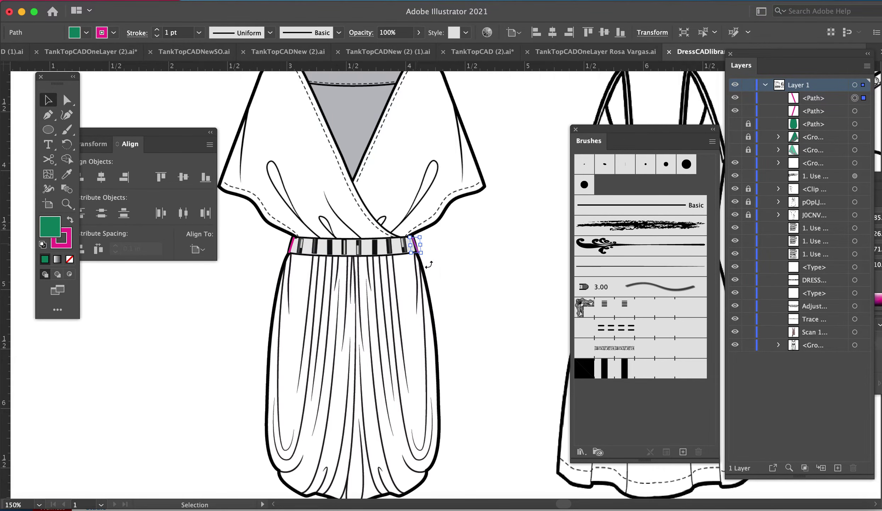
Join the two waistband end lines into a closed shape with the Pen tool, curving its top and bottom edges along the drawing.
key(p)
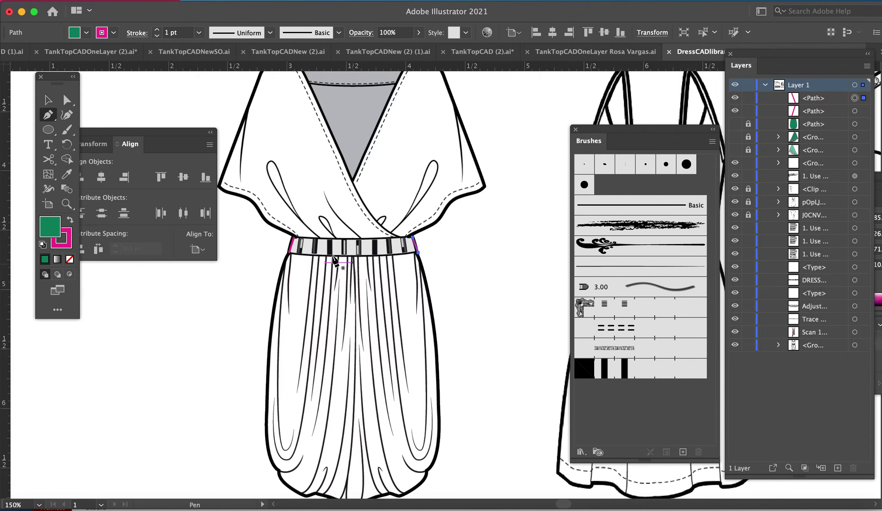
click(292, 237)
drag(355, 238, 386, 242)
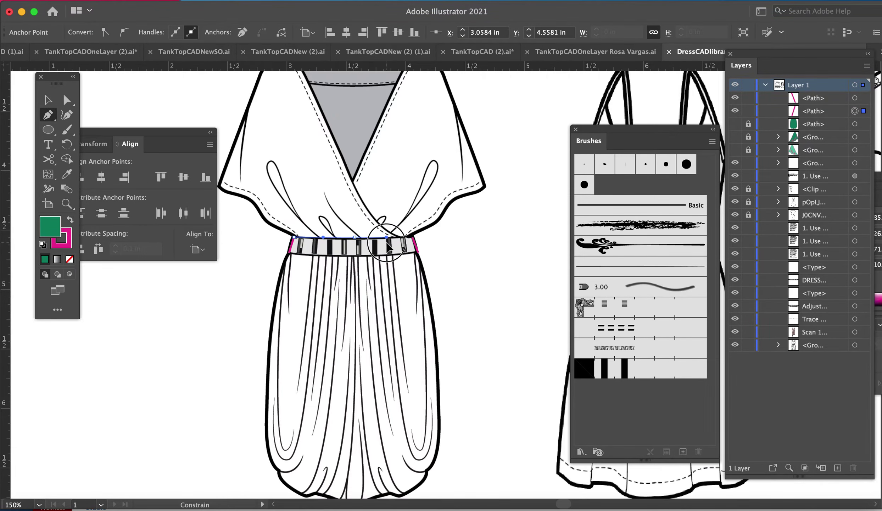
click(413, 237)
click(418, 253)
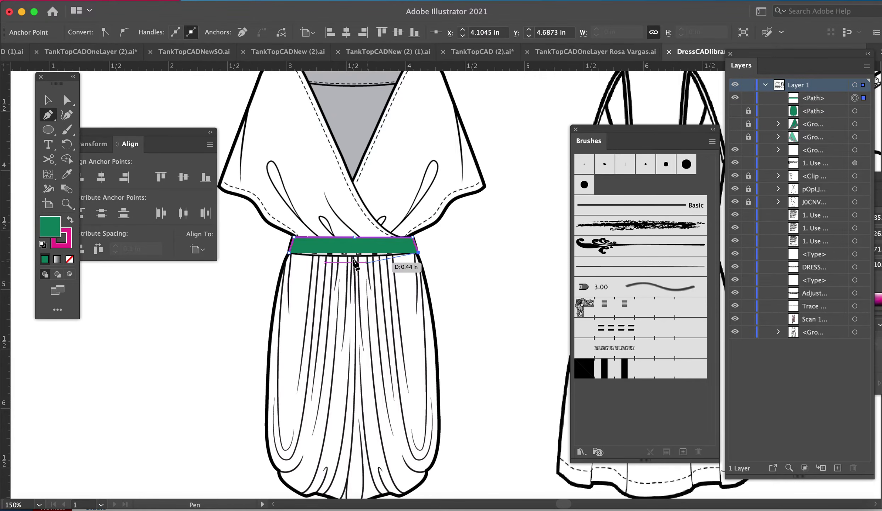
drag(354, 255, 330, 255)
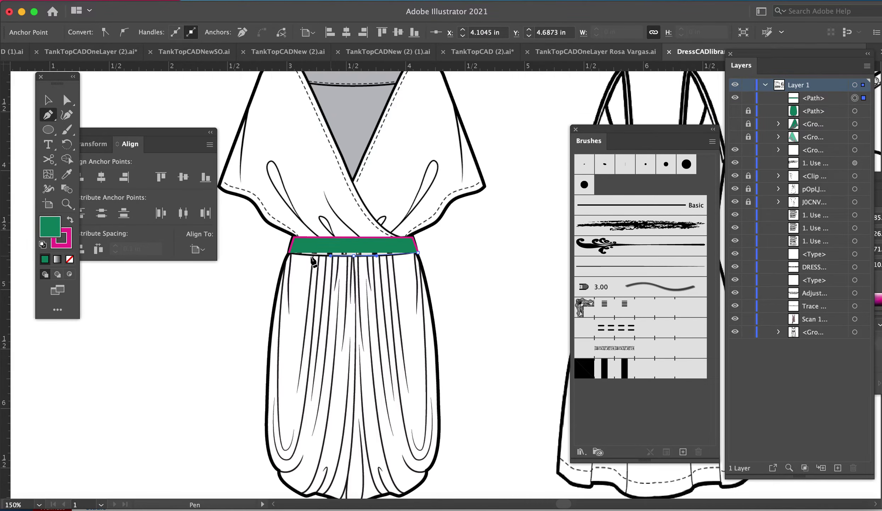
click(289, 252)
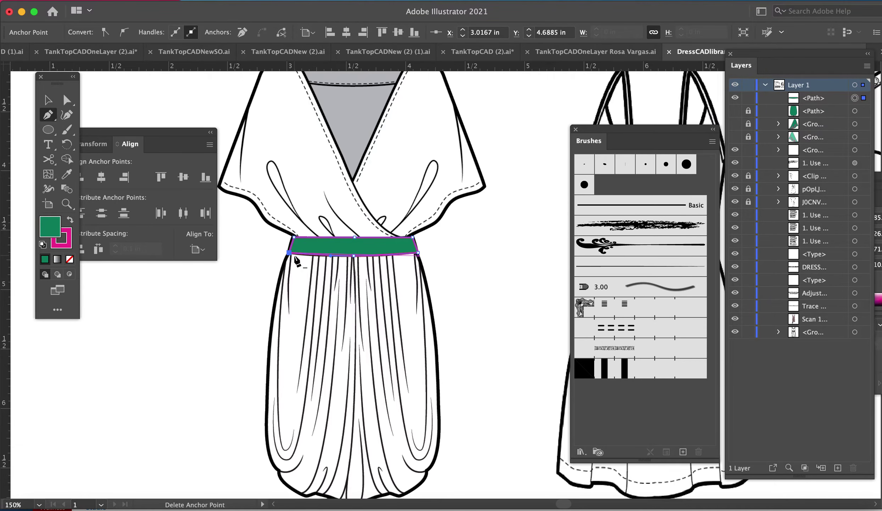
key(v)
click(474, 283)
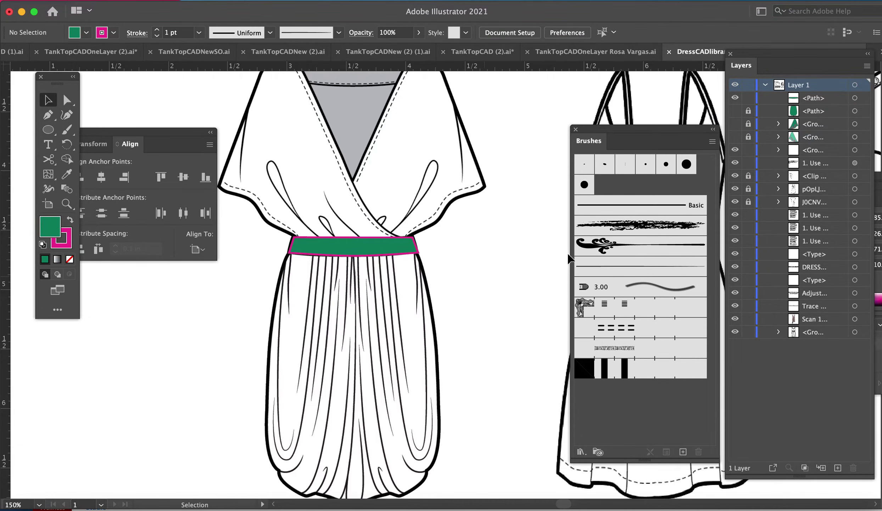
Show and unlock the skirt path and both bodice groups in Layer 1.
click(735, 111)
click(735, 124)
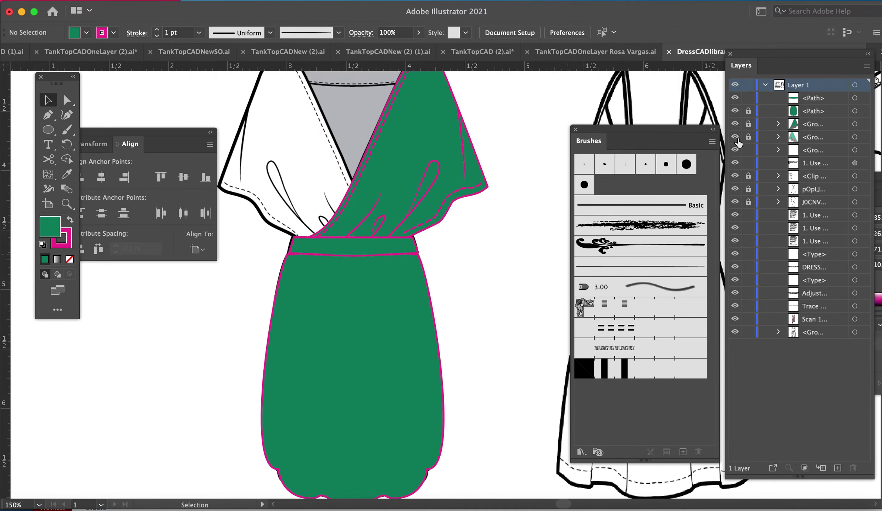
click(737, 138)
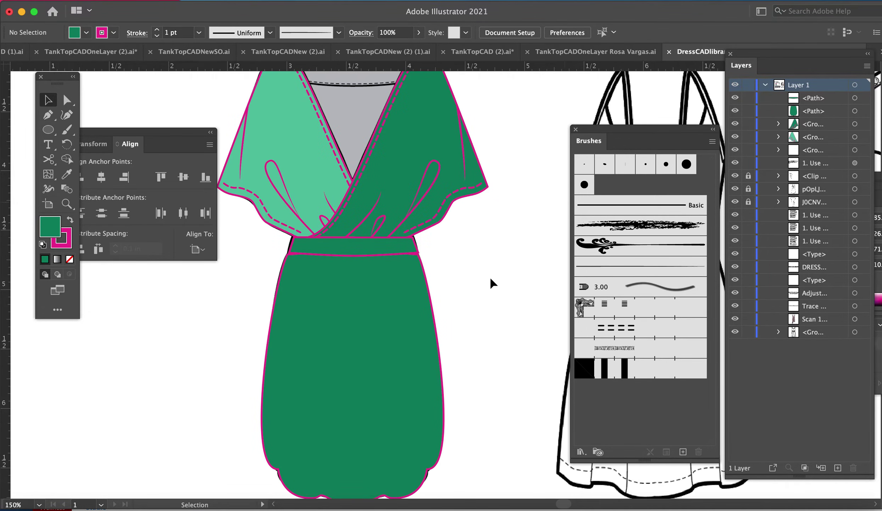
Fill the waistband with a blue-violet colour.
click(384, 255)
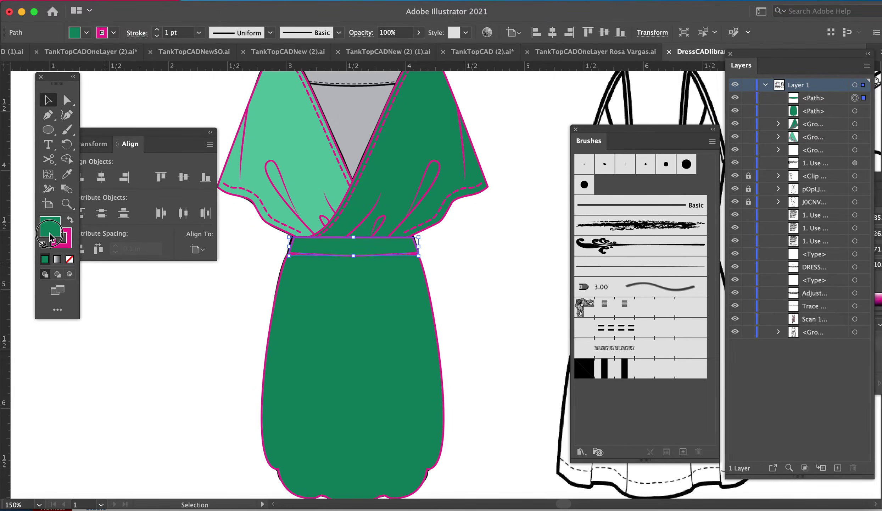
double_click(50, 226)
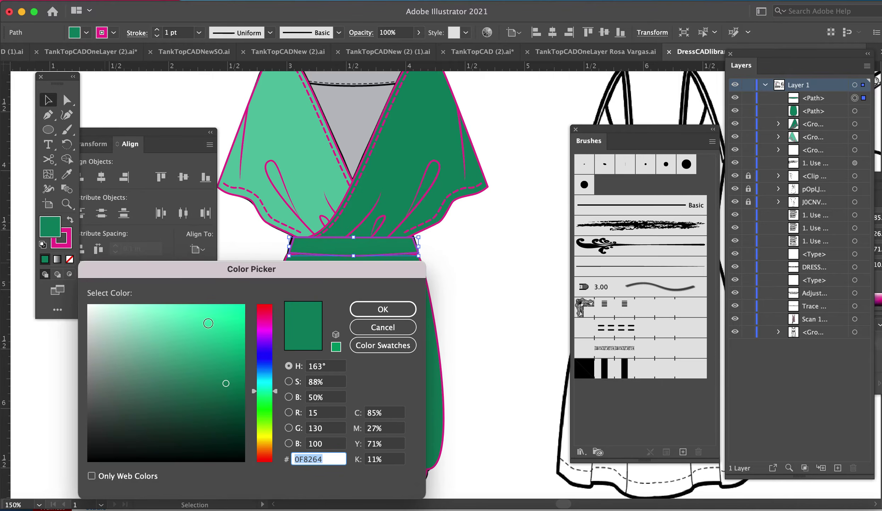
click(271, 367)
click(189, 317)
click(383, 309)
Fill the skirt shape with purple.
click(382, 335)
double_click(50, 234)
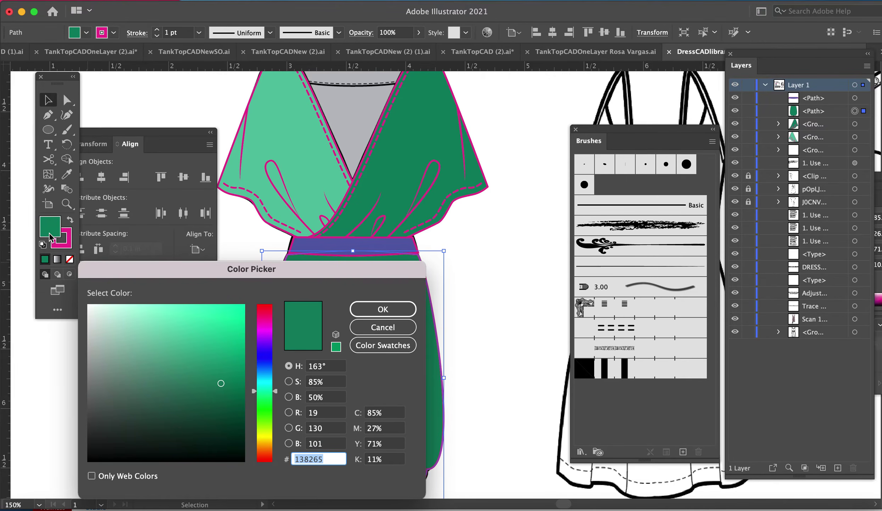
drag(267, 334, 265, 349)
click(173, 346)
click(383, 309)
click(504, 310)
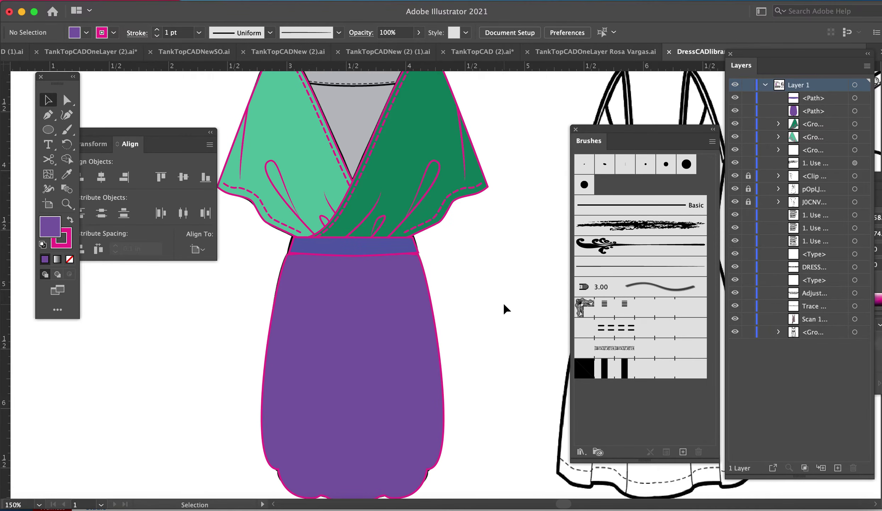
Bring the first dress's bodice into close view and move the Align panel away from the artwork.
key(super+minus)
key(super+minus)
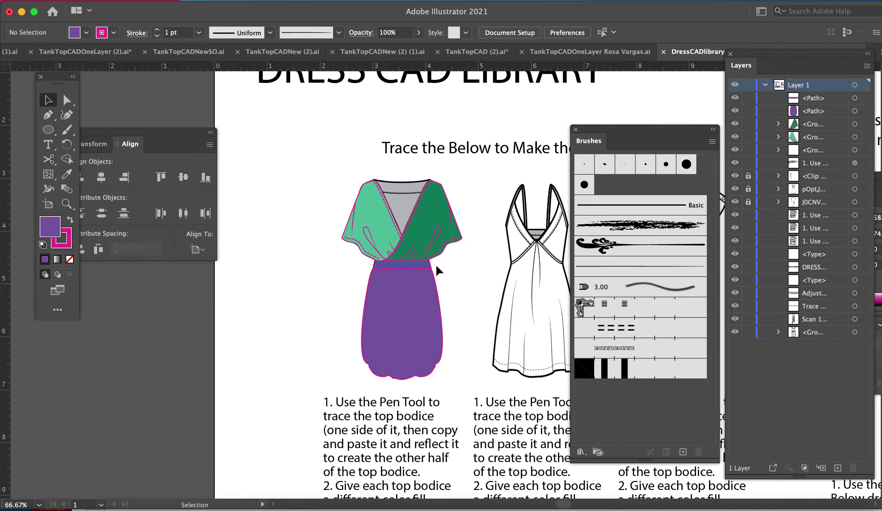
key(z)
drag(349, 146, 446, 283)
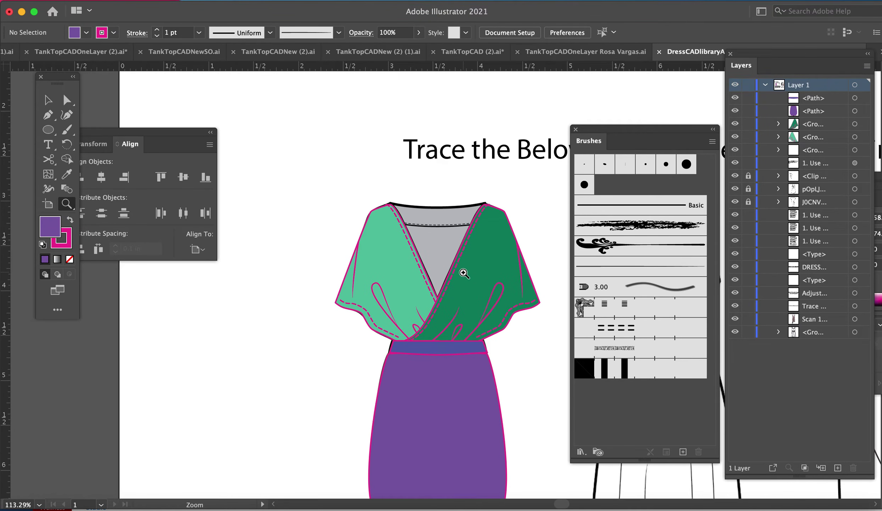
drag(188, 137, 151, 359)
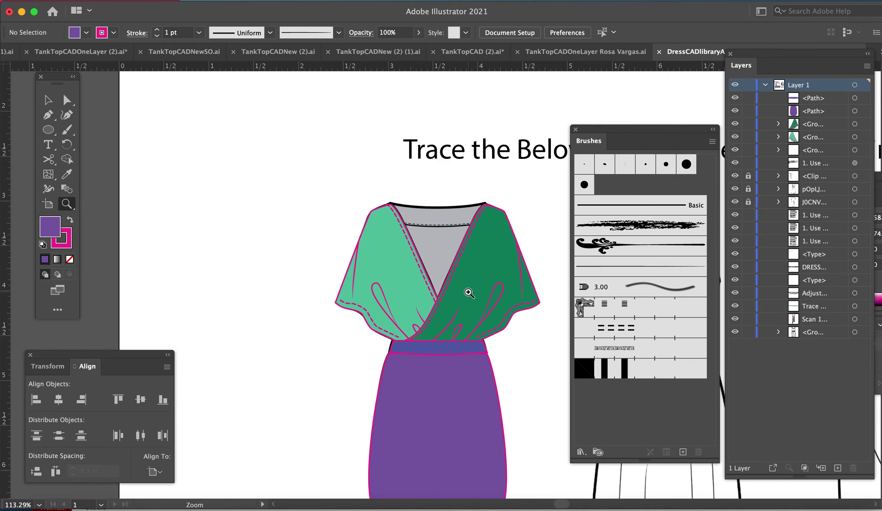
key(v)
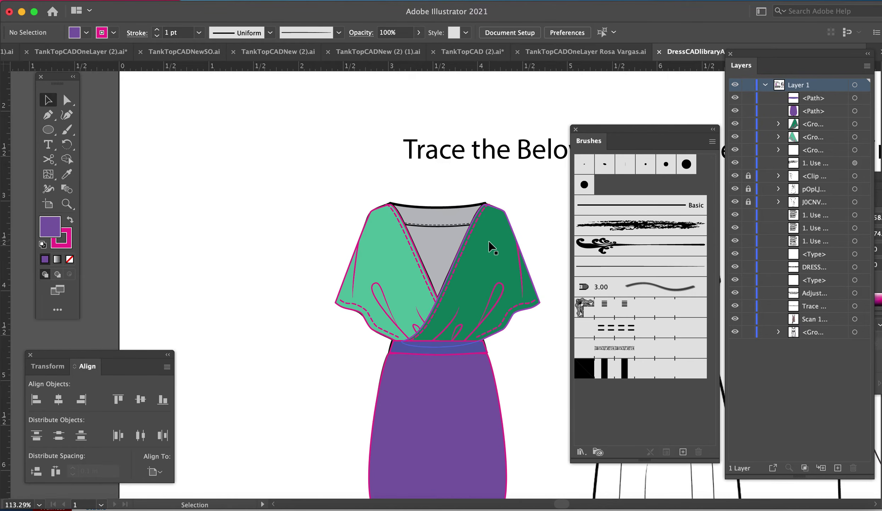
click(489, 247)
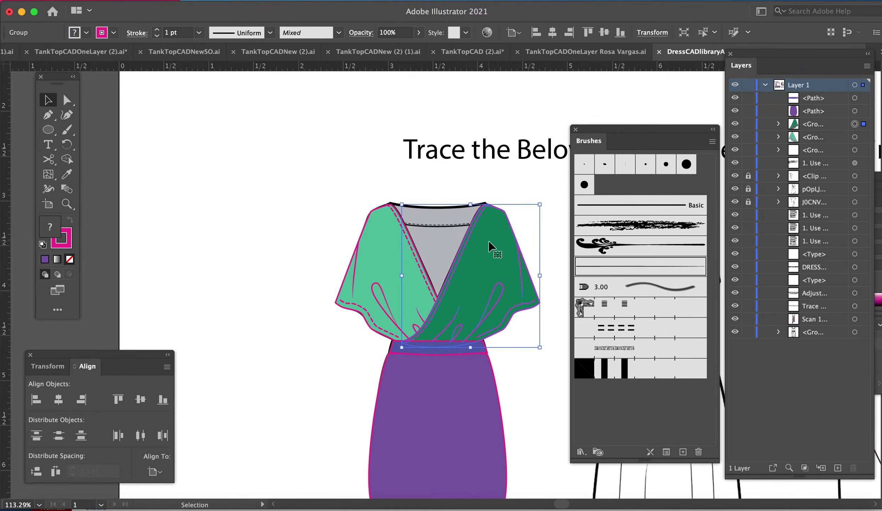
shift+click(385, 256)
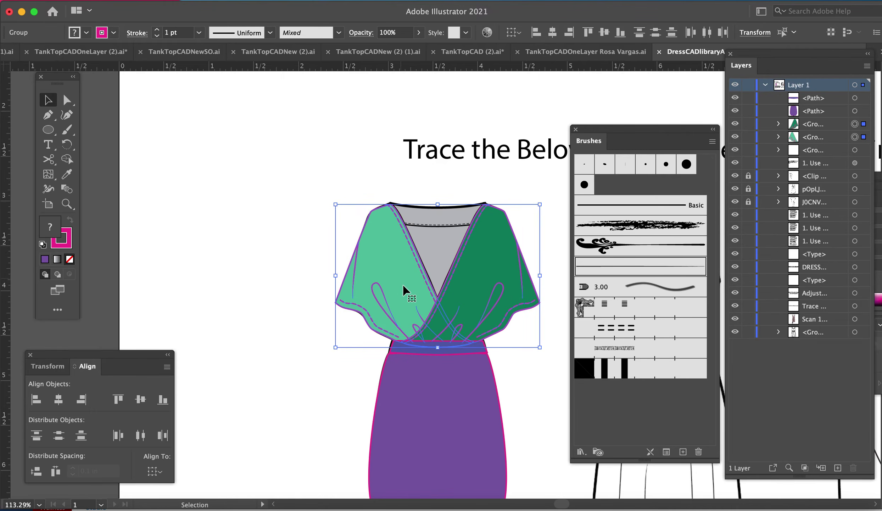
click(319, 365)
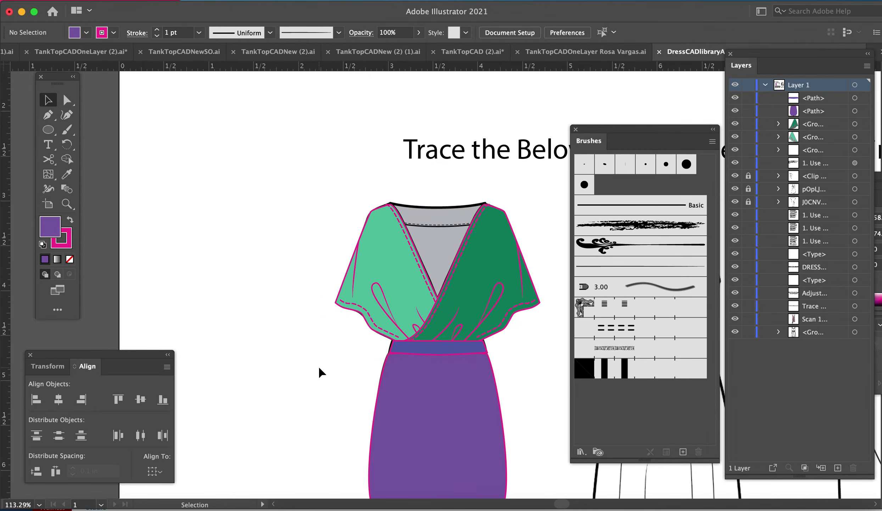
Select only the filled outline paths of the left and right bodice halves with Direct Selection and copy them.
key(a)
drag(388, 261, 333, 210)
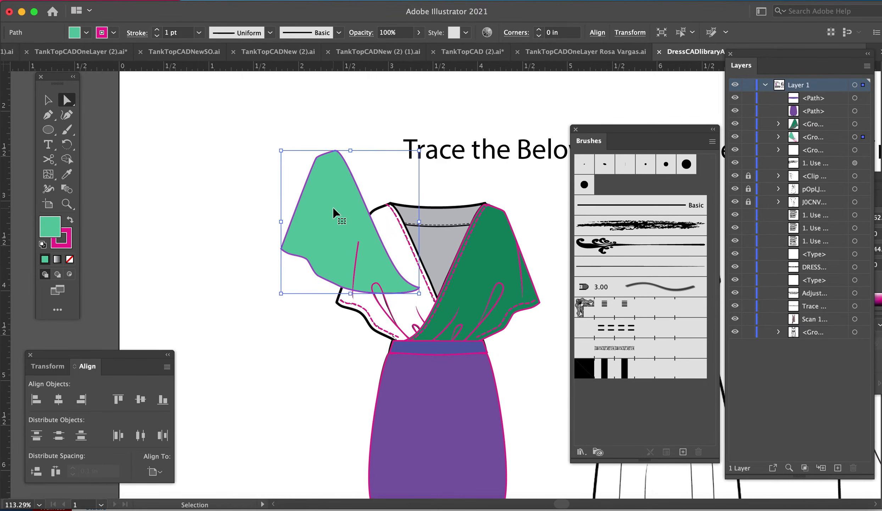
key(ctrl+z)
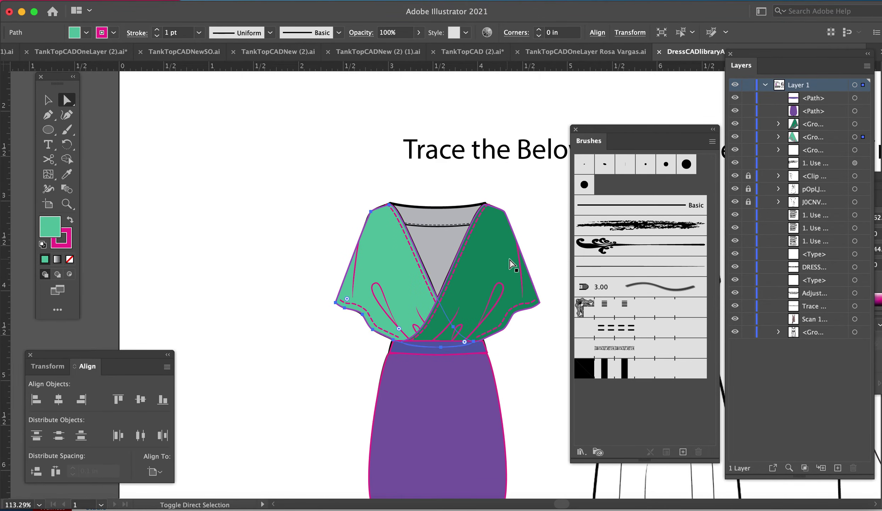
shift+click(506, 262)
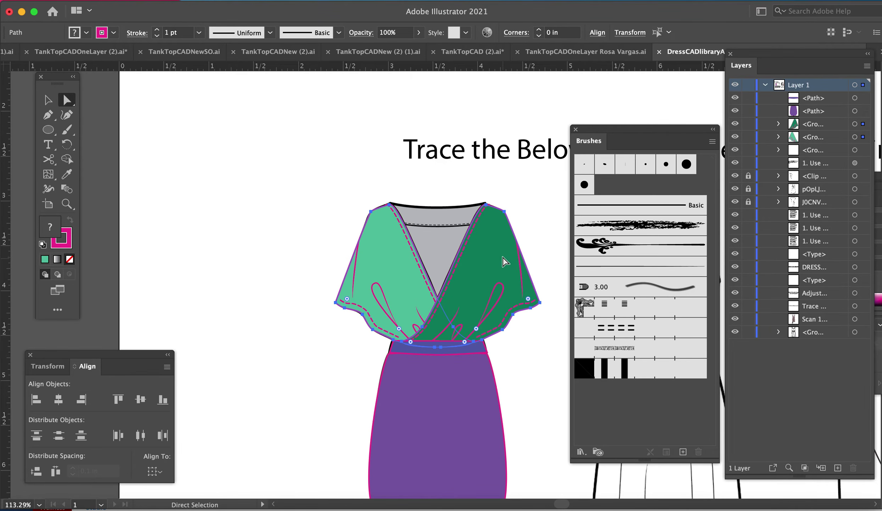
click(347, 175)
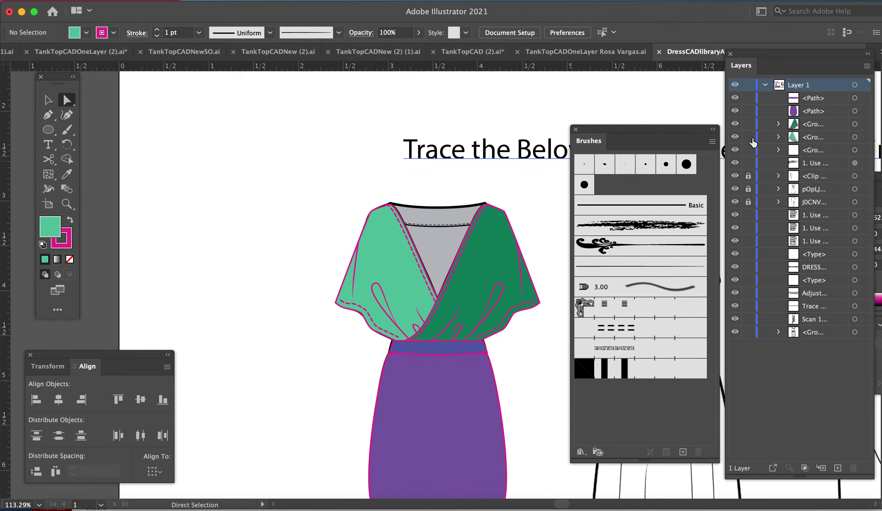
Hide and lock both bodice groups in Layer 1 and paste the copied bodice outlines in front.
click(735, 137)
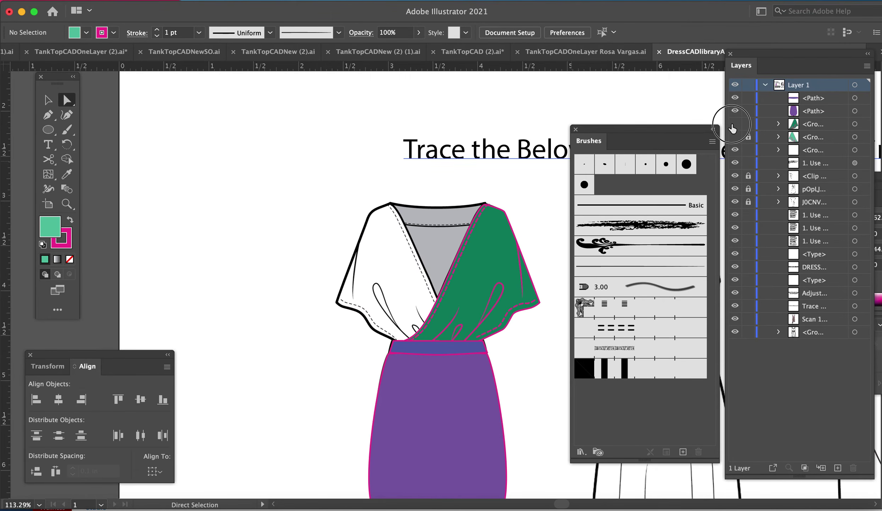
click(735, 124)
click(748, 123)
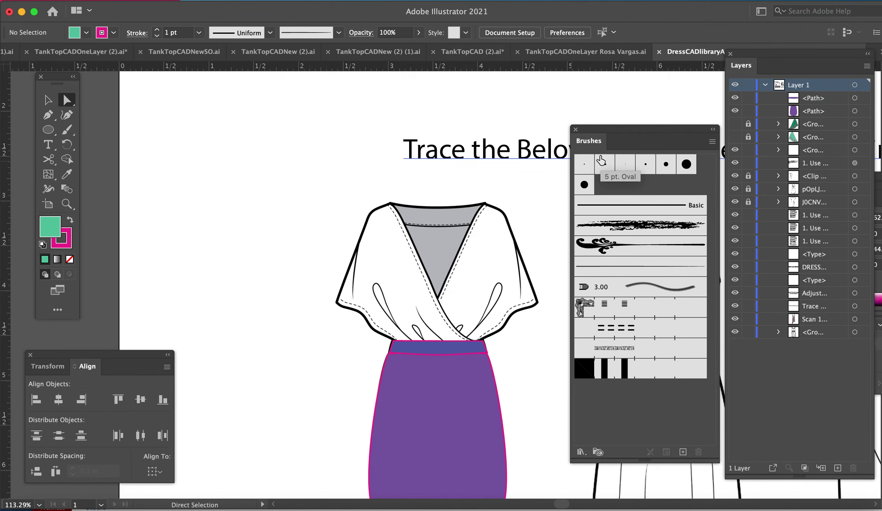
key(ctrl+f)
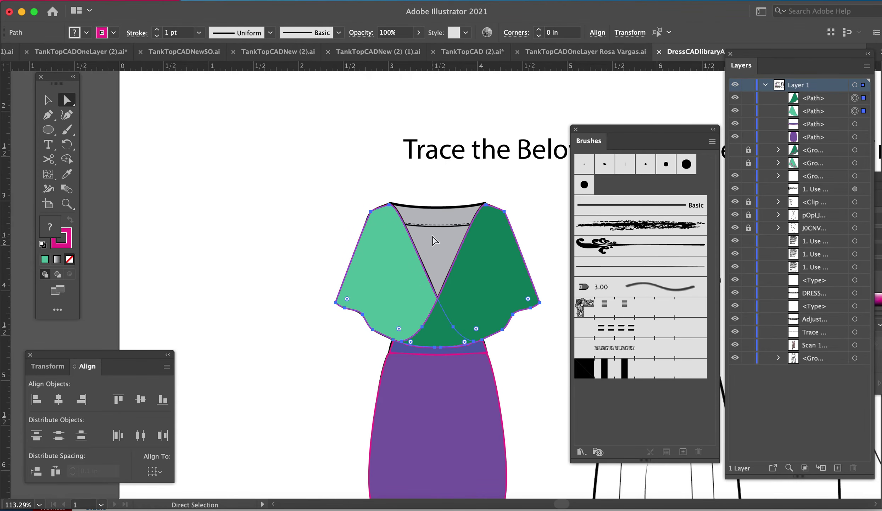
click(441, 195)
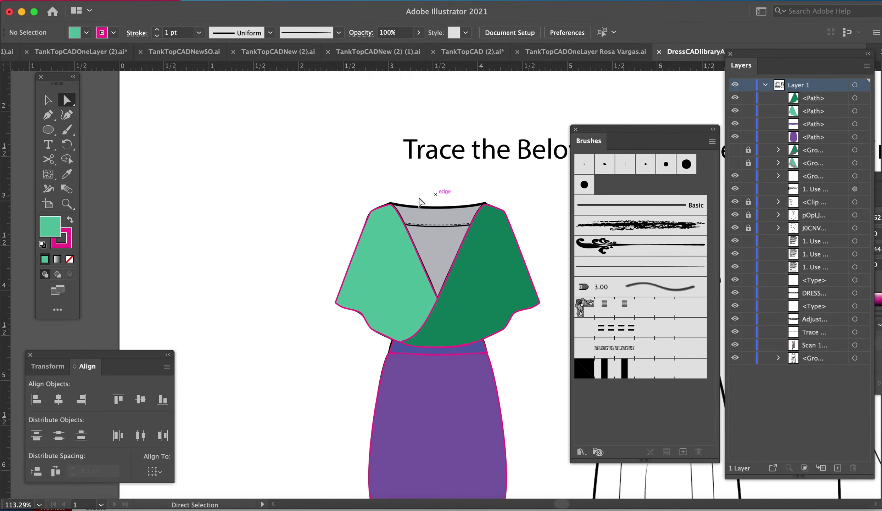
key(p)
click(389, 205)
click(432, 206)
click(473, 201)
click(480, 302)
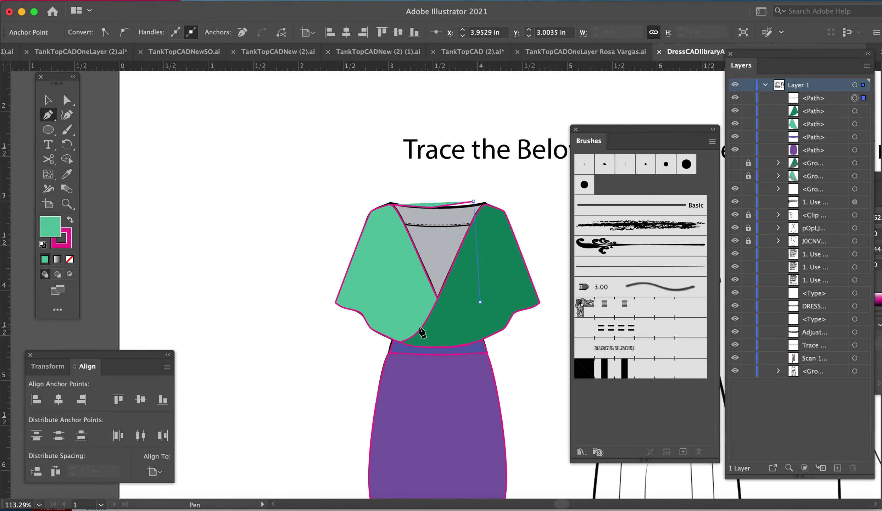
click(422, 325)
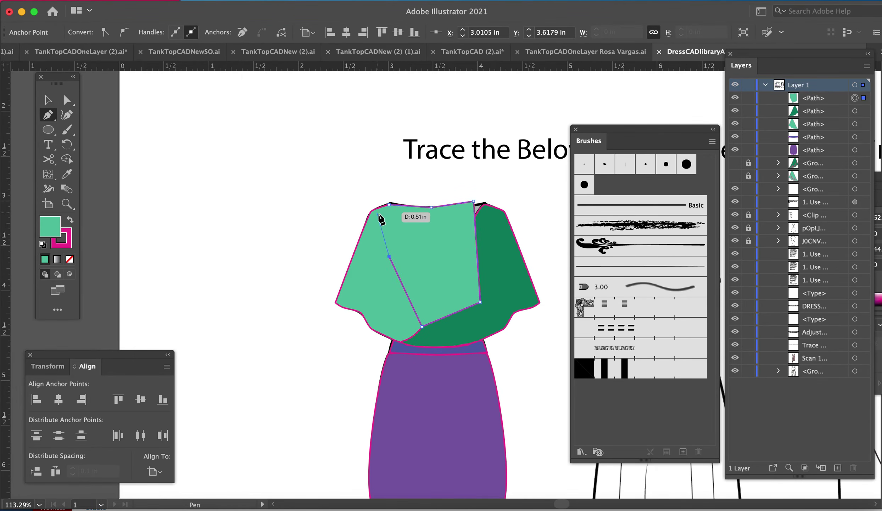
click(389, 205)
key(Delete)
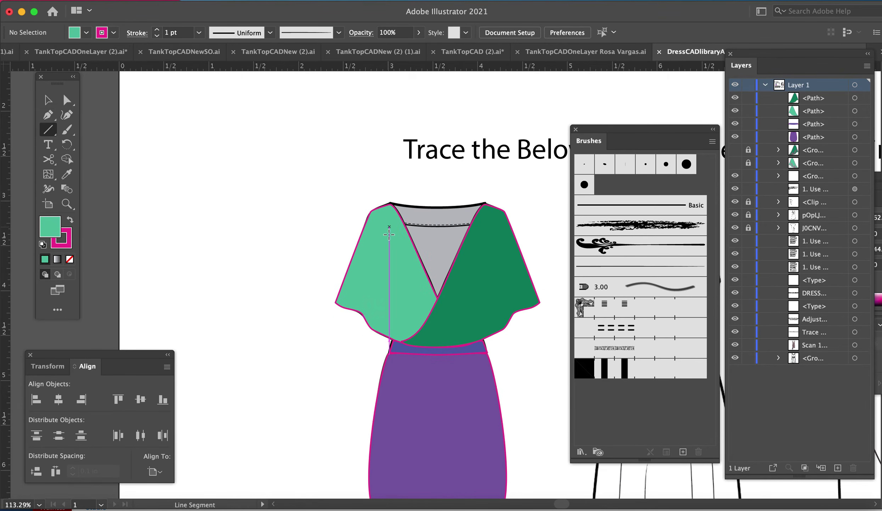
Select both pasted bodice outlines and unite them into one shape with Pathfinder.
key(v)
click(384, 275)
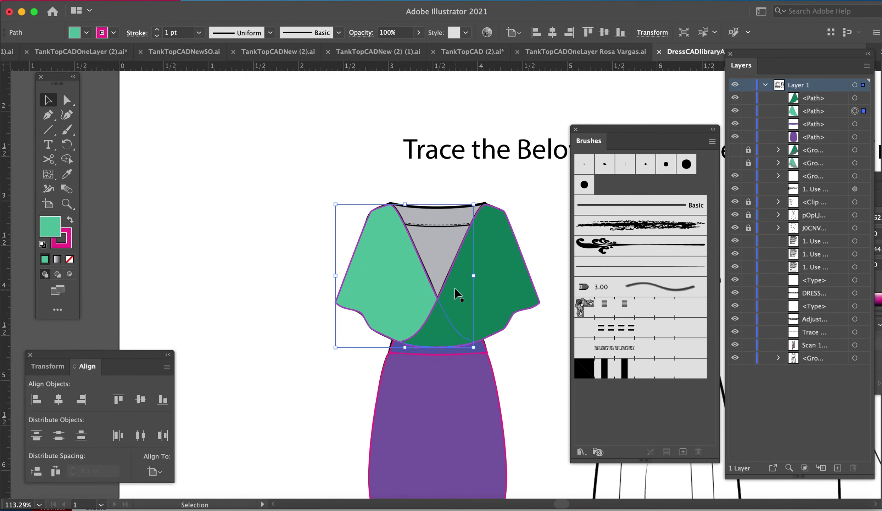
shift+click(498, 294)
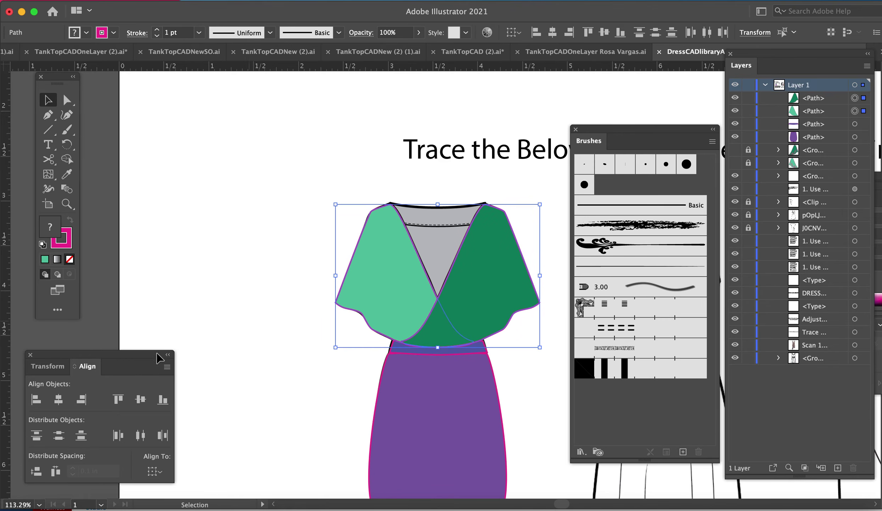
click(336, 1)
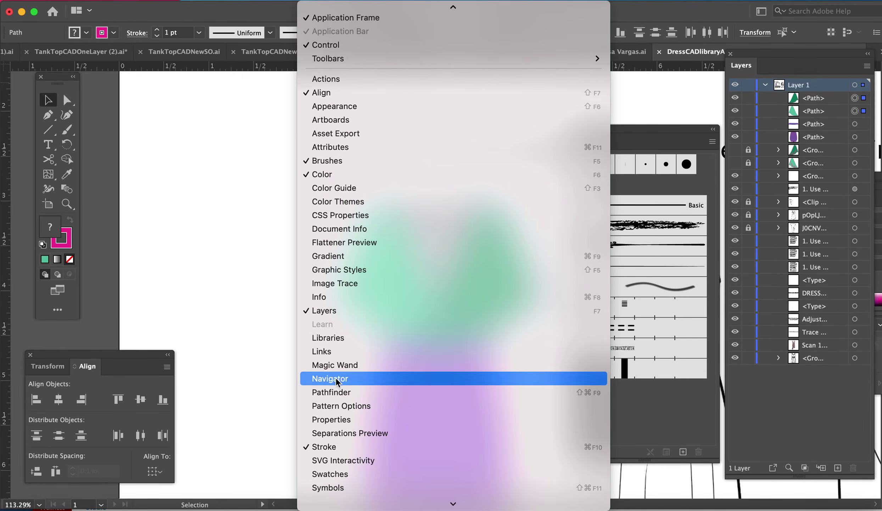
click(336, 391)
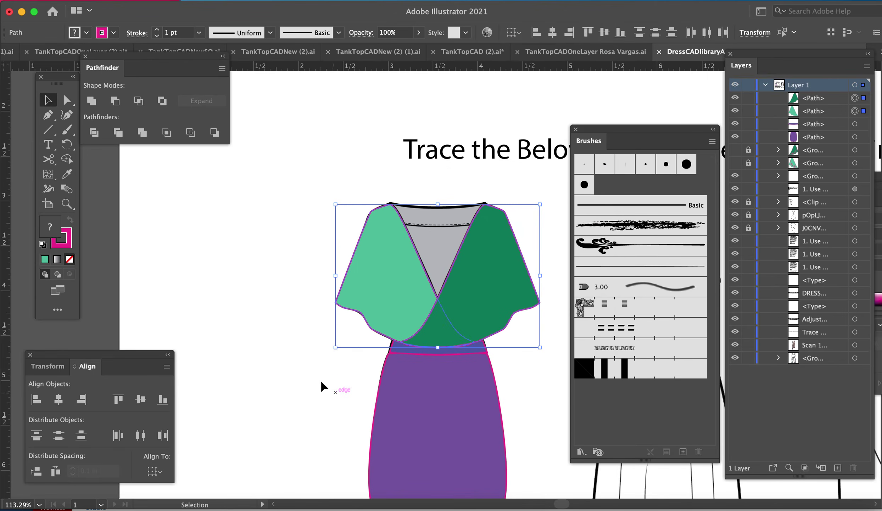
click(92, 102)
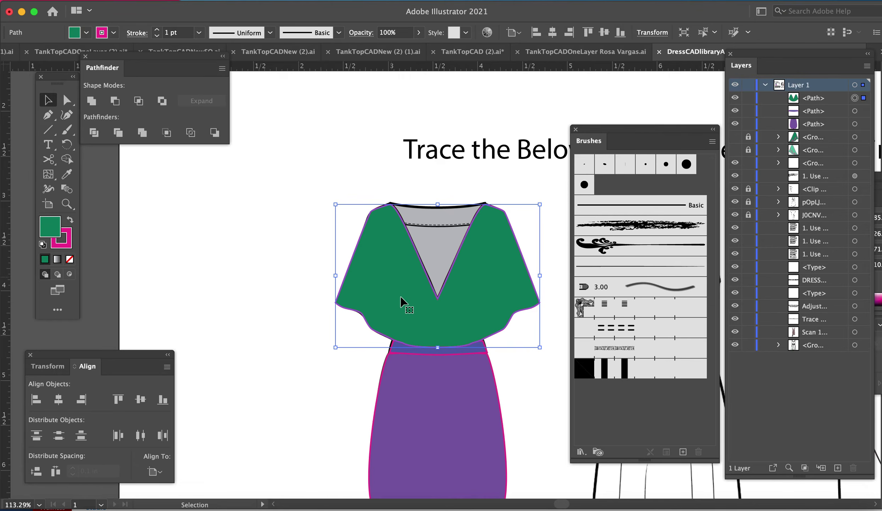
Raise the V-neck anchor point of the united bodice to the back neckline and adjust its handles to follow the curve.
key(a)
click(257, 255)
click(438, 299)
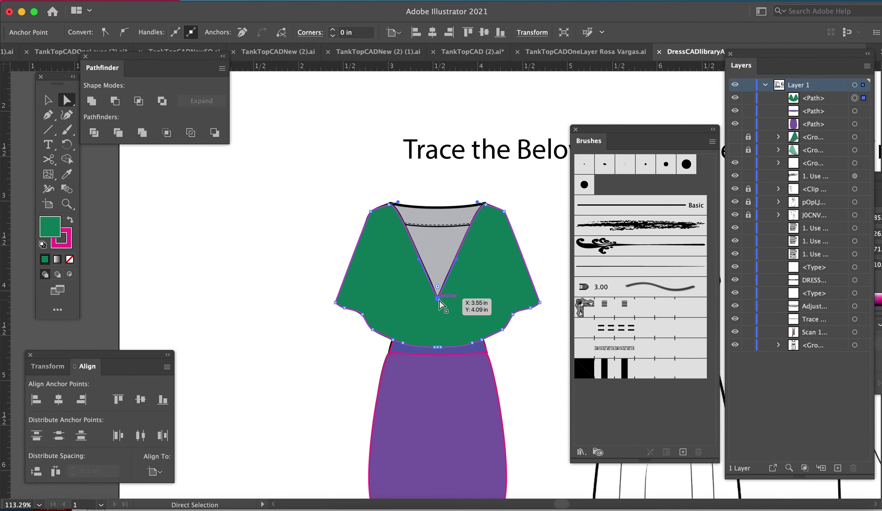
drag(438, 300, 436, 210)
drag(419, 168, 411, 212)
drag(456, 169, 471, 208)
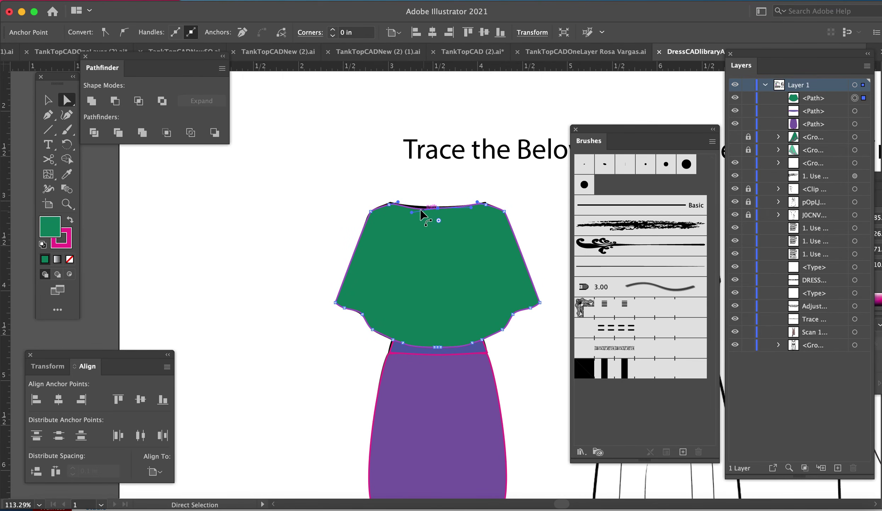
click(412, 212)
drag(411, 212, 412, 208)
click(478, 180)
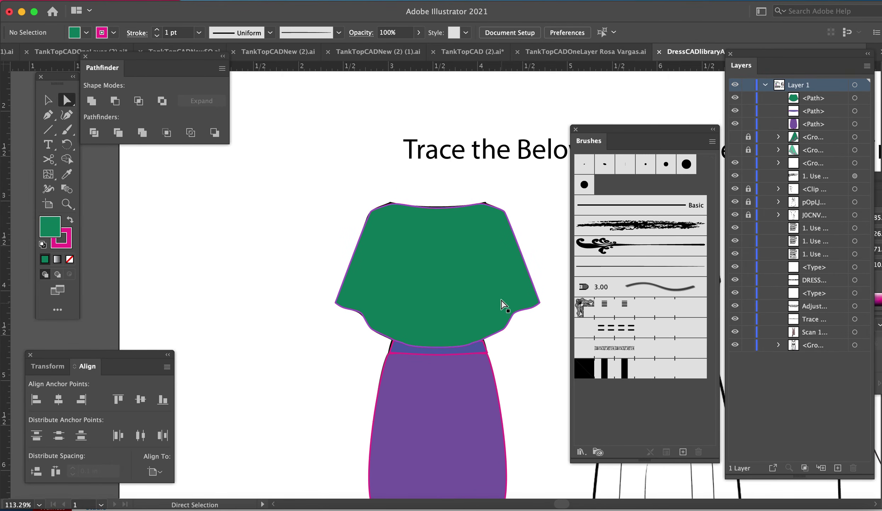
Fill the united back bodice shape with the pale green B6D1CA.
click(365, 283)
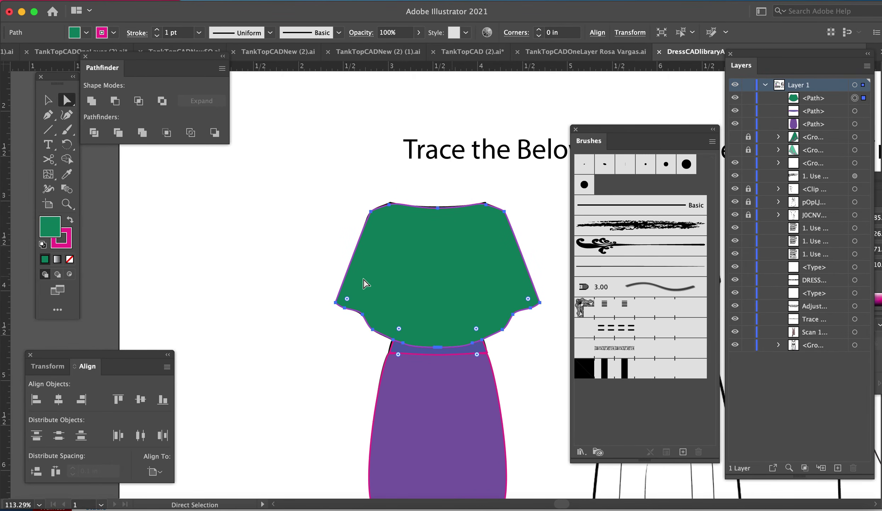
double_click(53, 229)
click(109, 332)
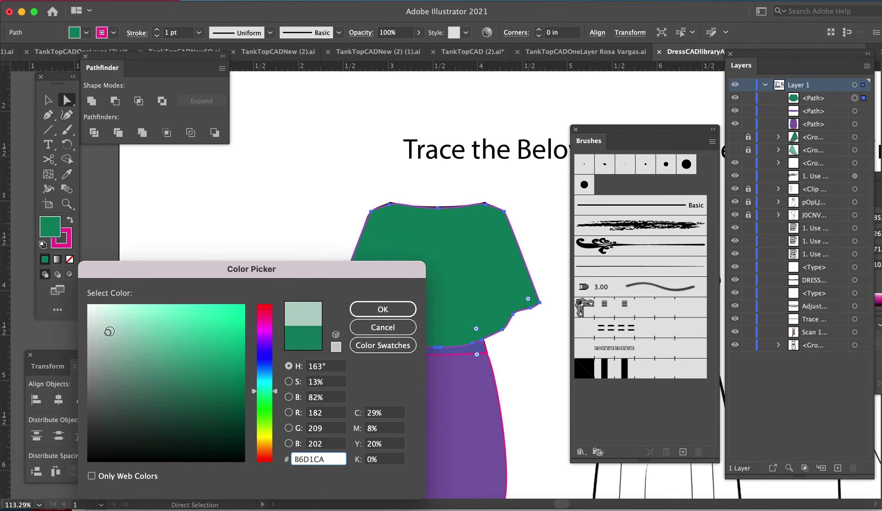
click(356, 307)
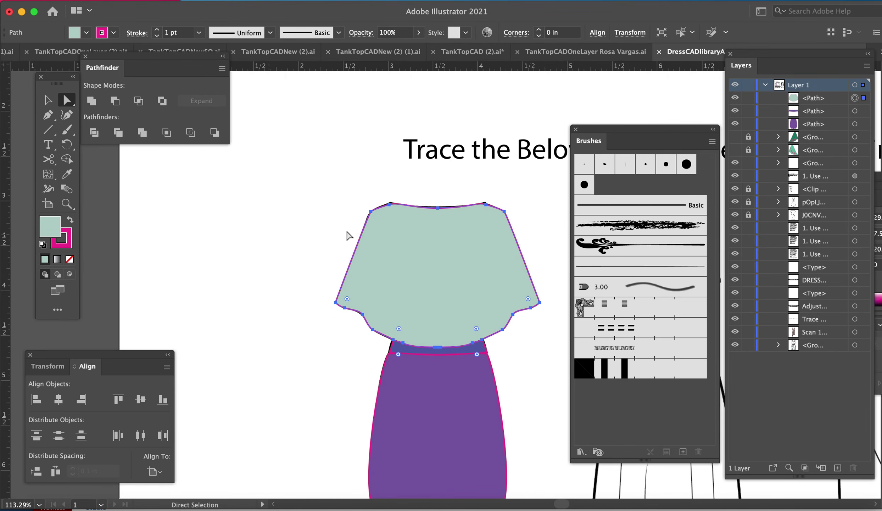
click(349, 236)
Show and unlock both front bodice groups and place the pale green back bodice path beneath them in Layer 1.
drag(748, 141, 749, 152)
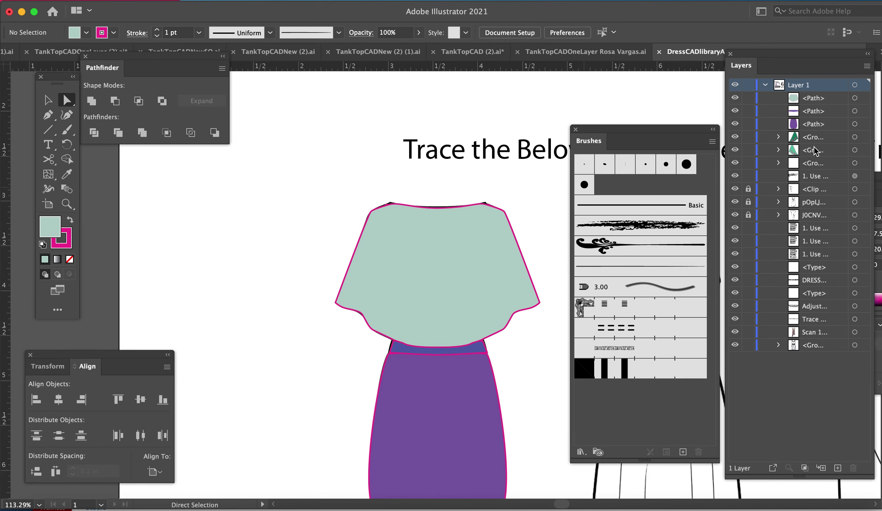
drag(812, 103, 813, 162)
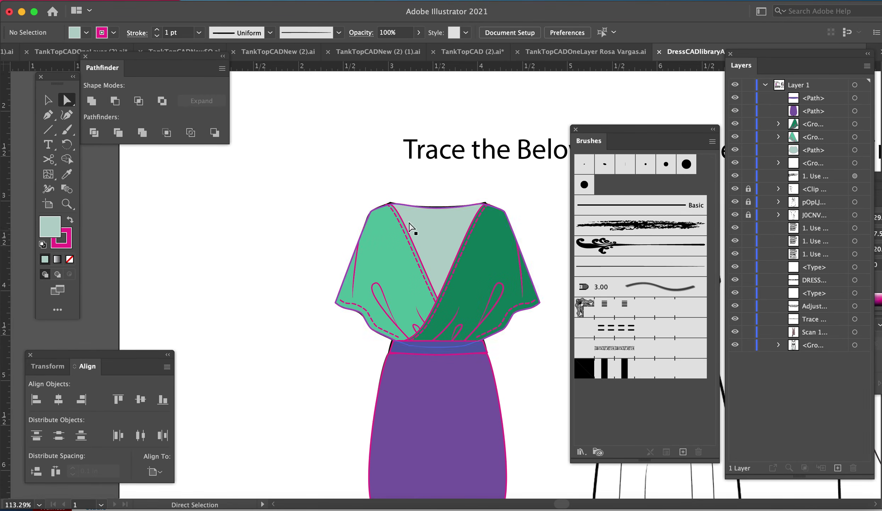
click(448, 228)
drag(448, 233, 440, 282)
key(super+z)
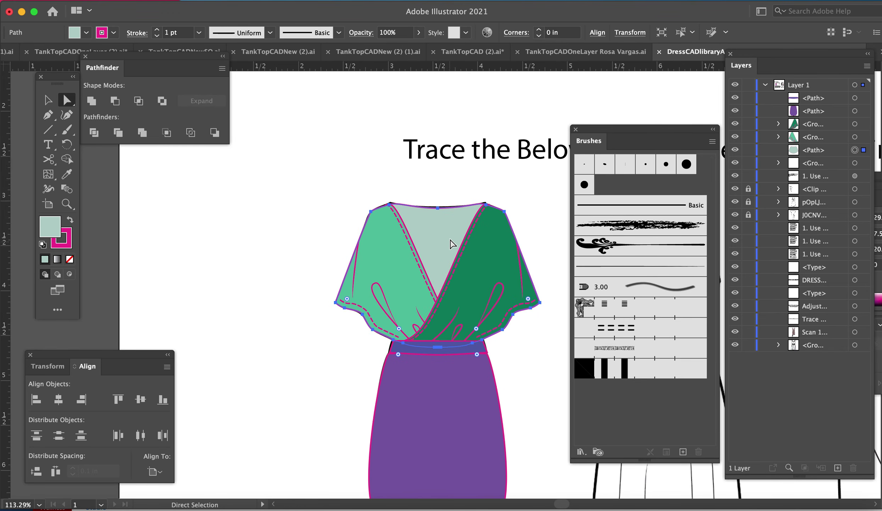
key(v)
click(349, 159)
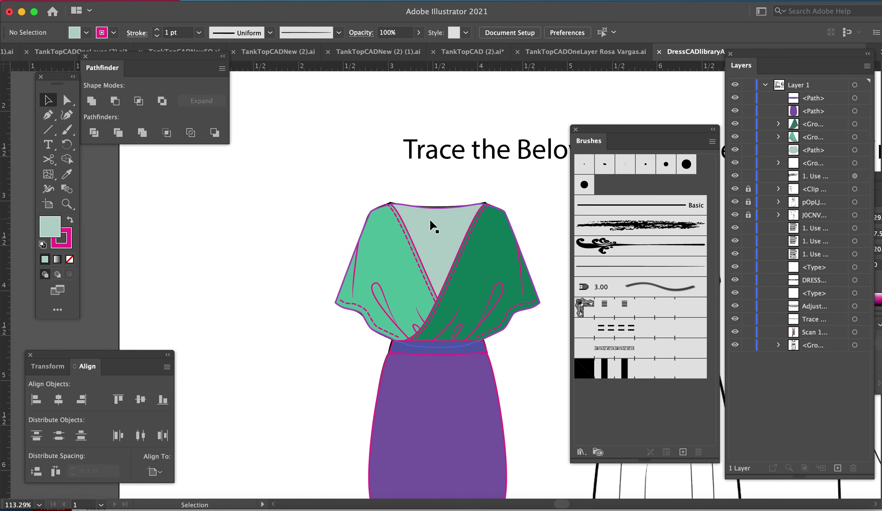
Select all the coloured pieces of the traced first dress and duplicate them directly to the left of the original.
key(super+minus)
key(super+minus)
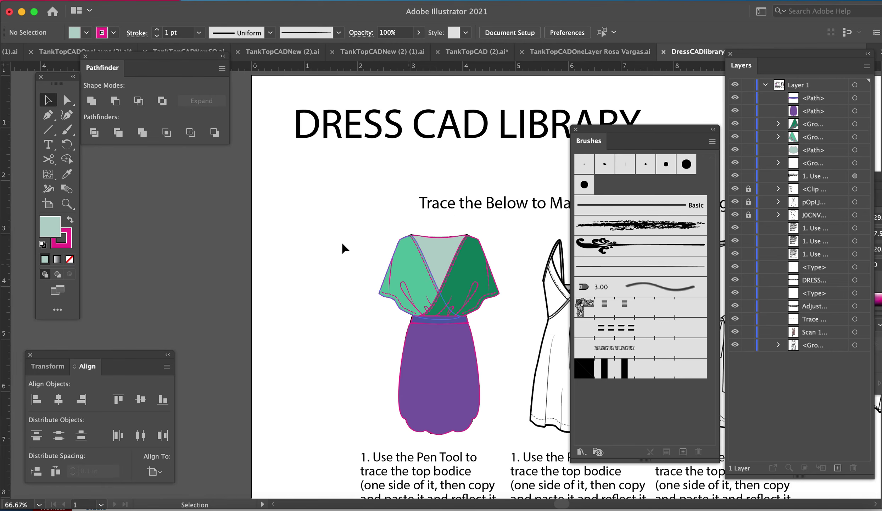
drag(344, 235, 511, 446)
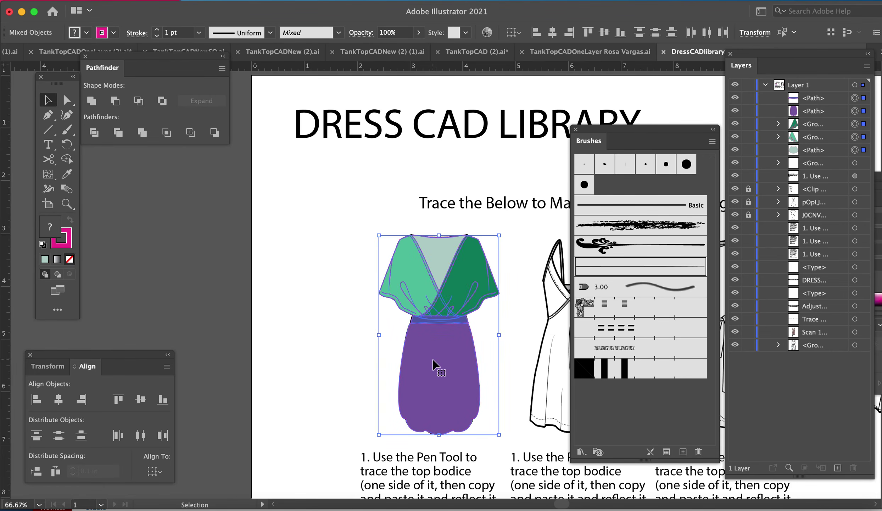
drag(433, 358, 298, 358)
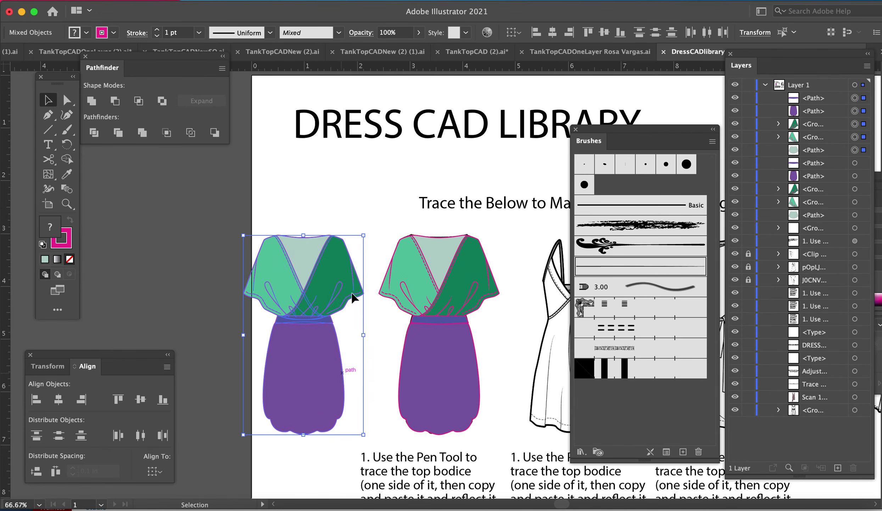
Cut the pale green back bodice of the duplicated dress and paste it in place in front of the other pieces.
click(347, 227)
click(301, 260)
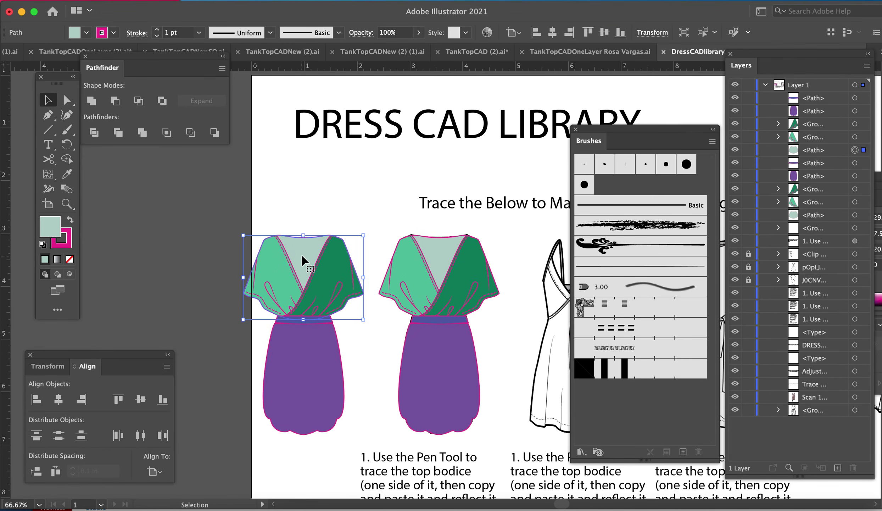
key(ctrl+x)
key(ctrl+f)
click(343, 200)
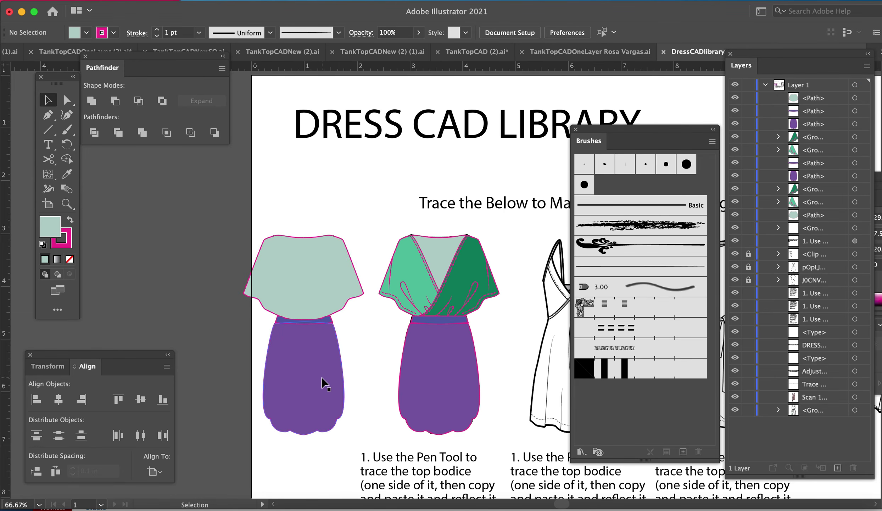
Cut the blue waistband of the duplicated dress and paste it in place in front of the back bodice.
click(284, 322)
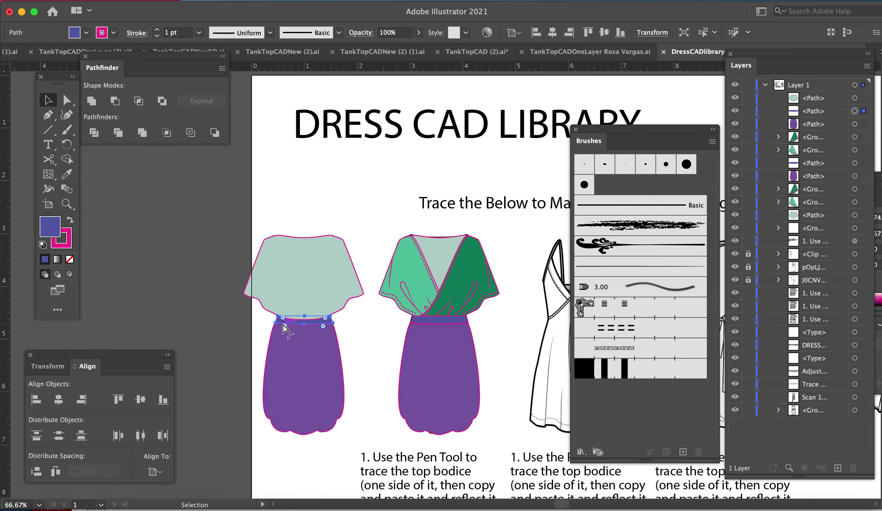
key(super+x)
key(super+f)
click(285, 178)
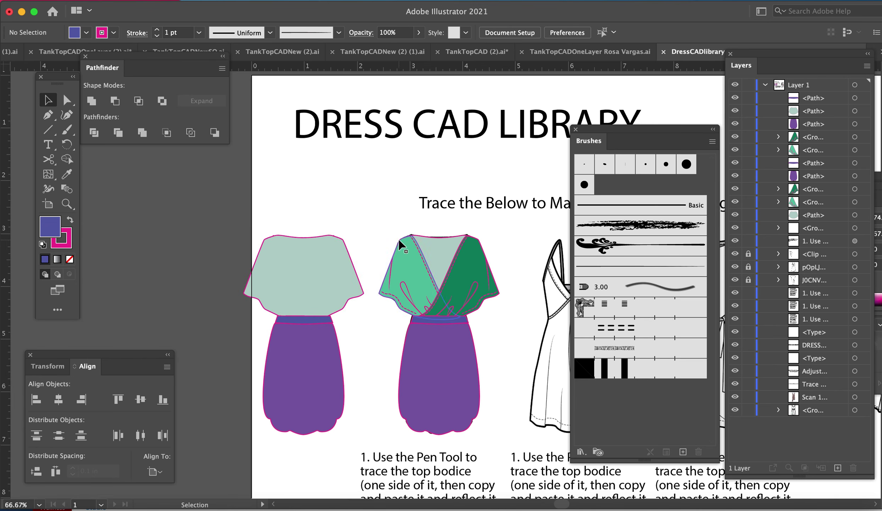
drag(398, 321, 262, 315)
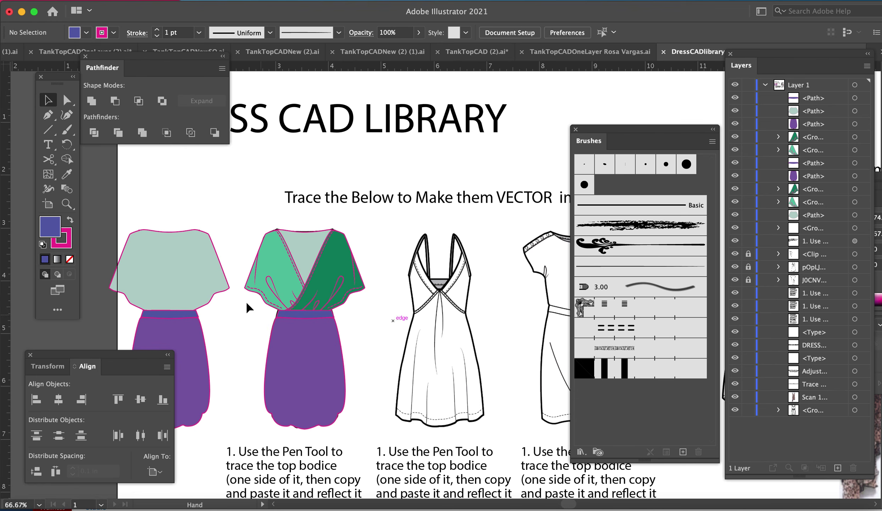